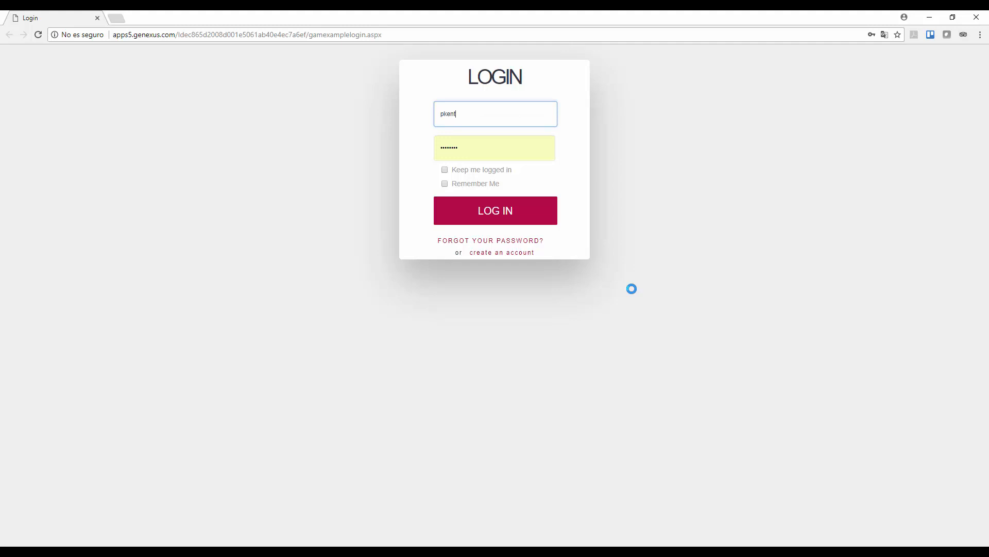
- Log in to GXflow with the account password
key("Tab")
type("•••")
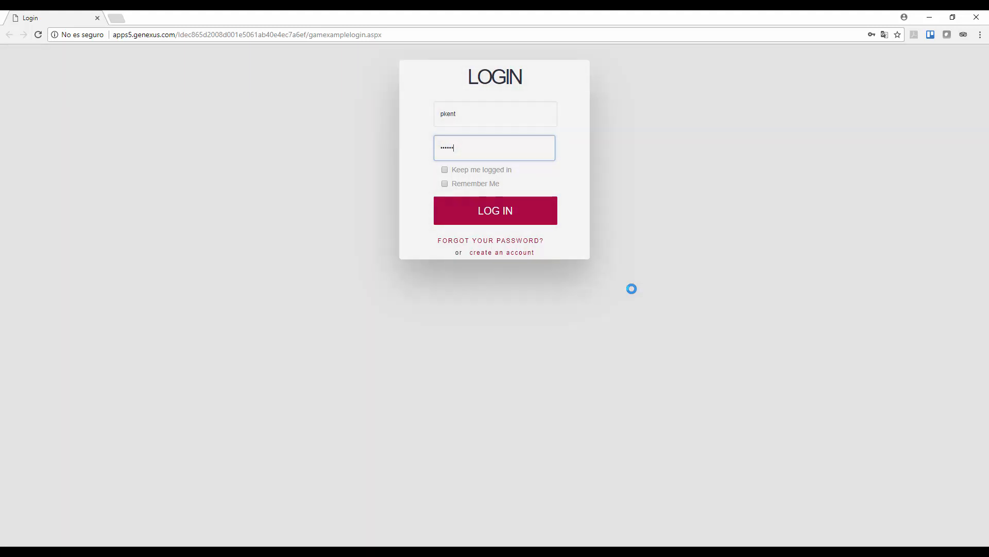
key("Return")
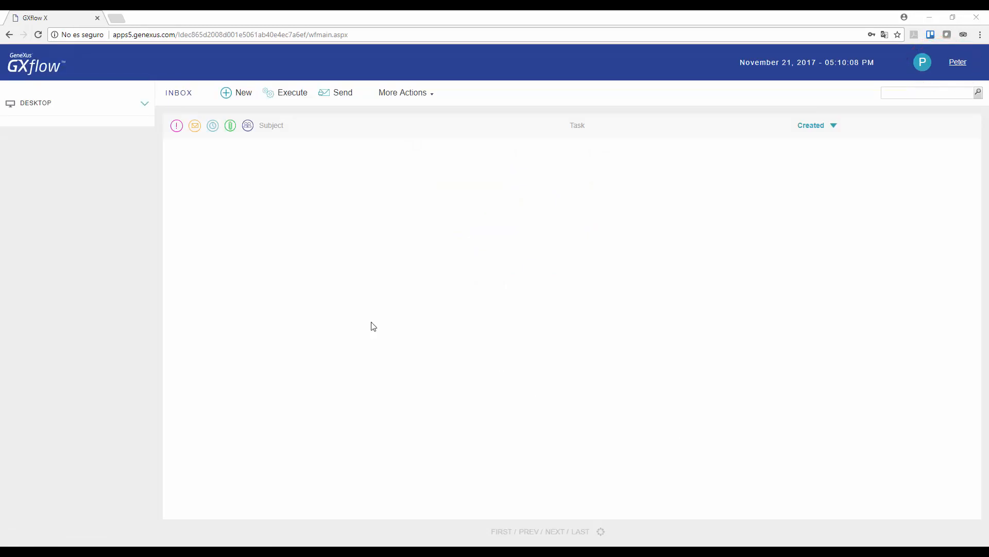
- Expand and collapse the DESKTOP section, then bring up the New Process list
left_click(144, 105)
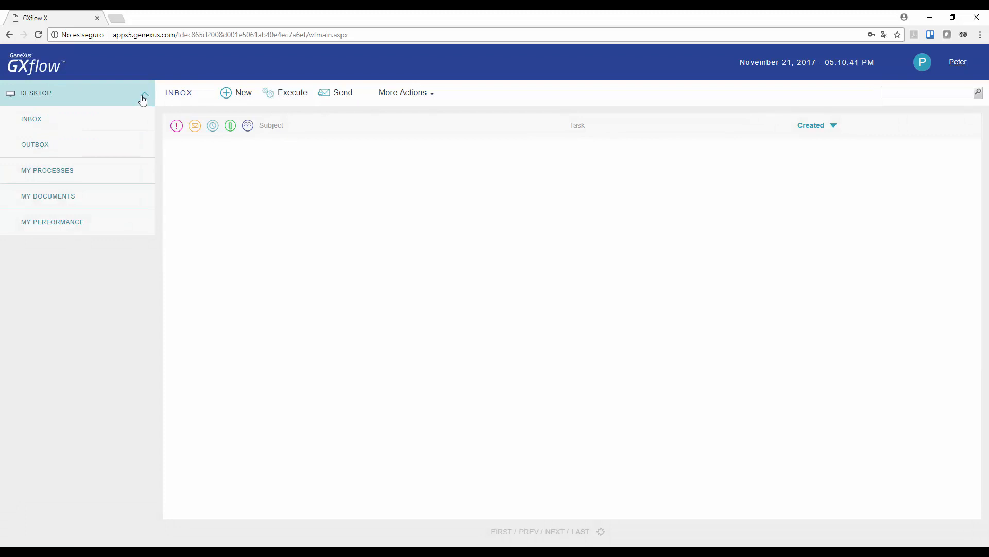
left_click(143, 95)
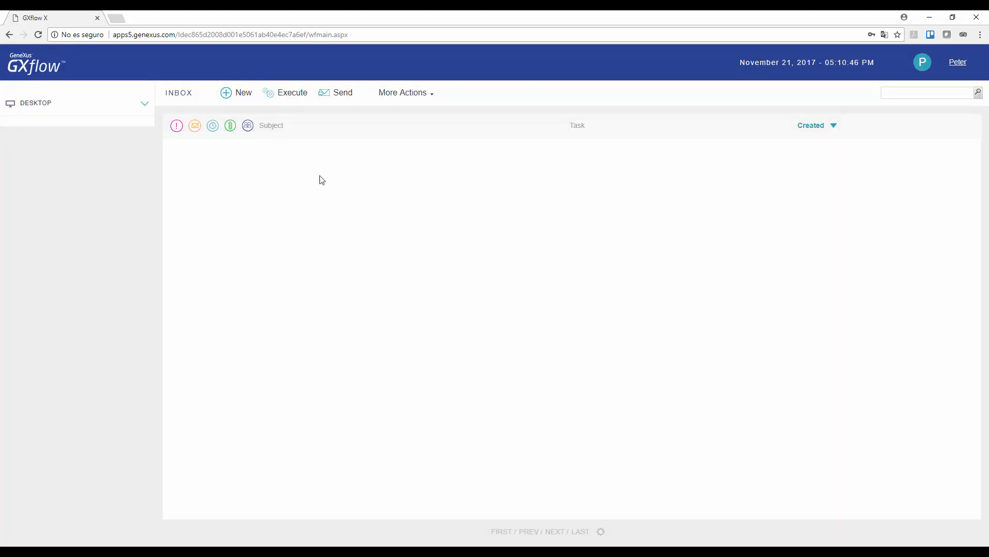
left_click(241, 95)
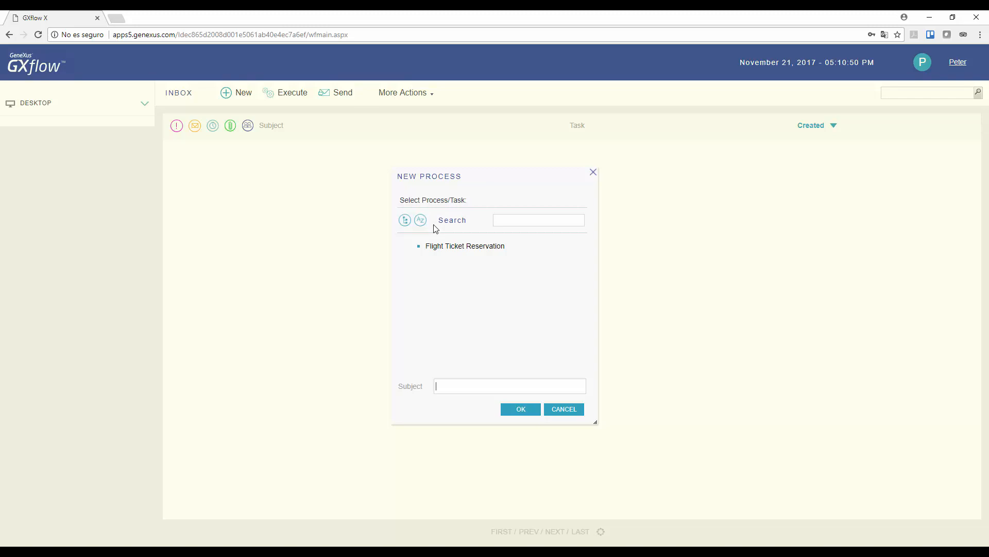
- Start a Flight Ticket Reservation process and open its new reservation task
left_click(448, 247)
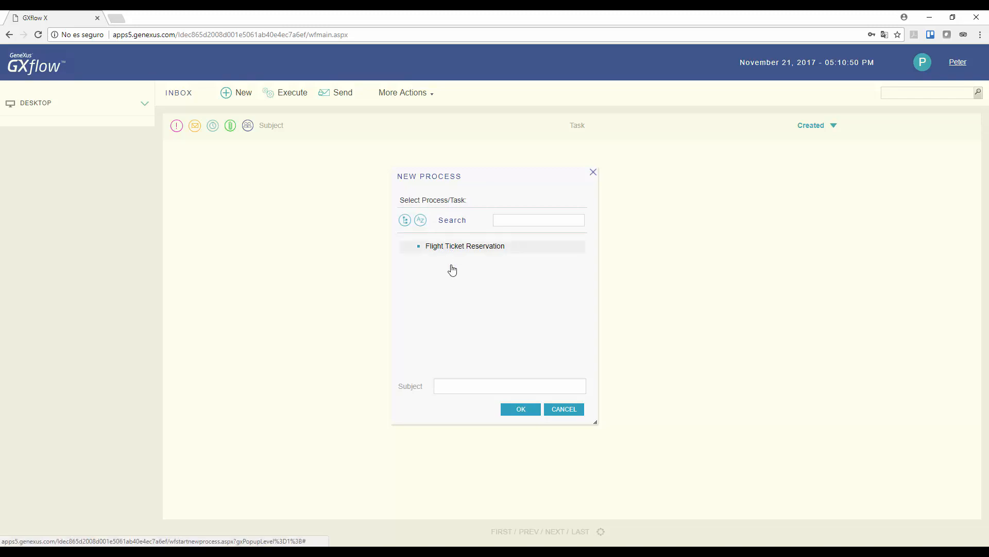
left_click(521, 408)
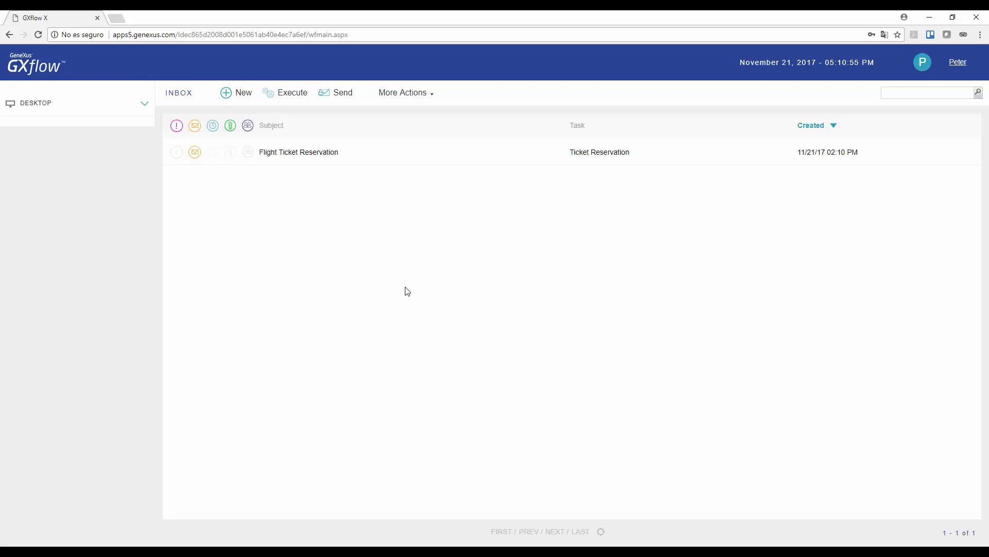
left_click(322, 154)
left_click(287, 96)
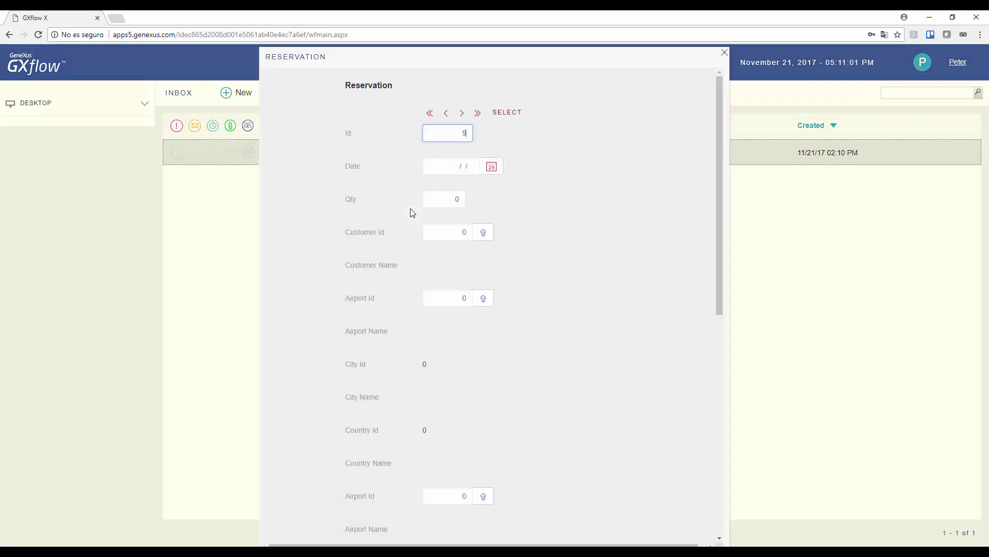
- Save a reservation dated 11/21/17 for Carrasco airport, Montevideo, then close the form
key("Tab")
left_click(492, 166)
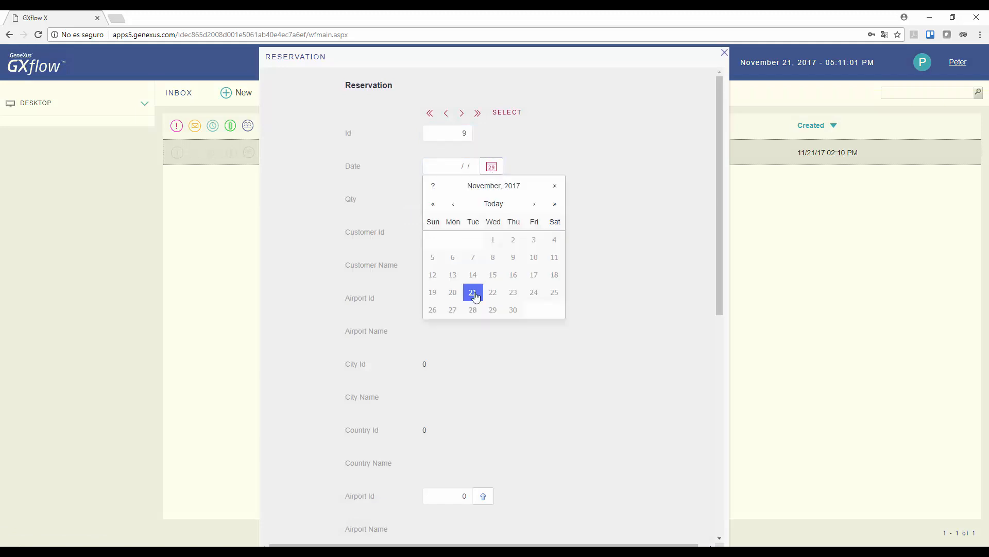
left_click(475, 297)
key("Tab")
type("1")
key("Tab")
type("1")
key("Tab")
type("1")
key("Tab")
type("1")
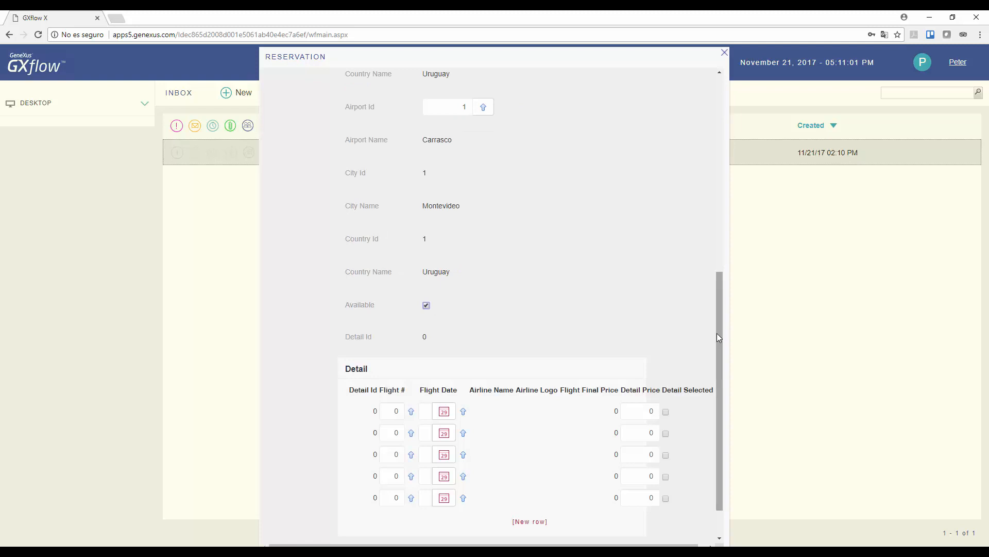
scroll(716, 333, "down", 1)
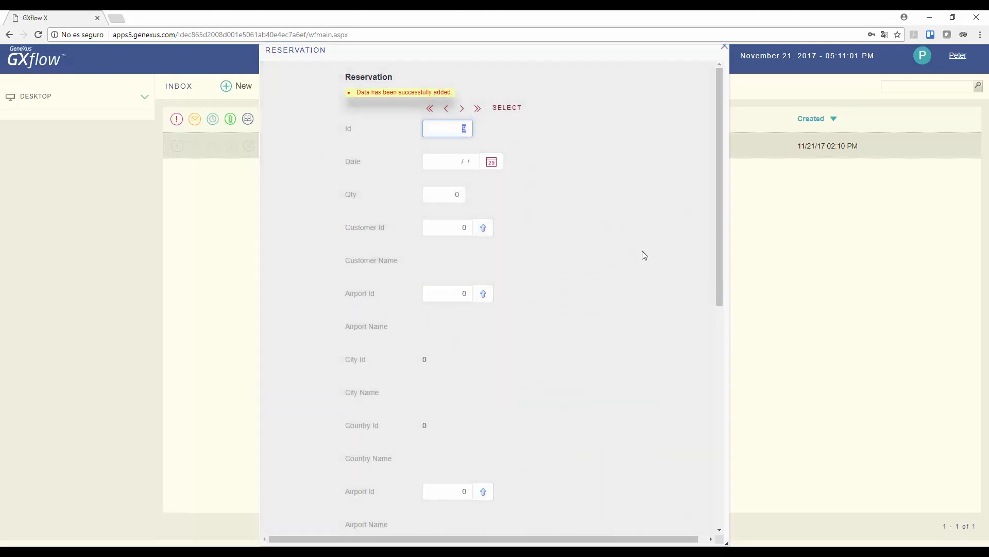
left_click_drag(712, 60, 714, 62)
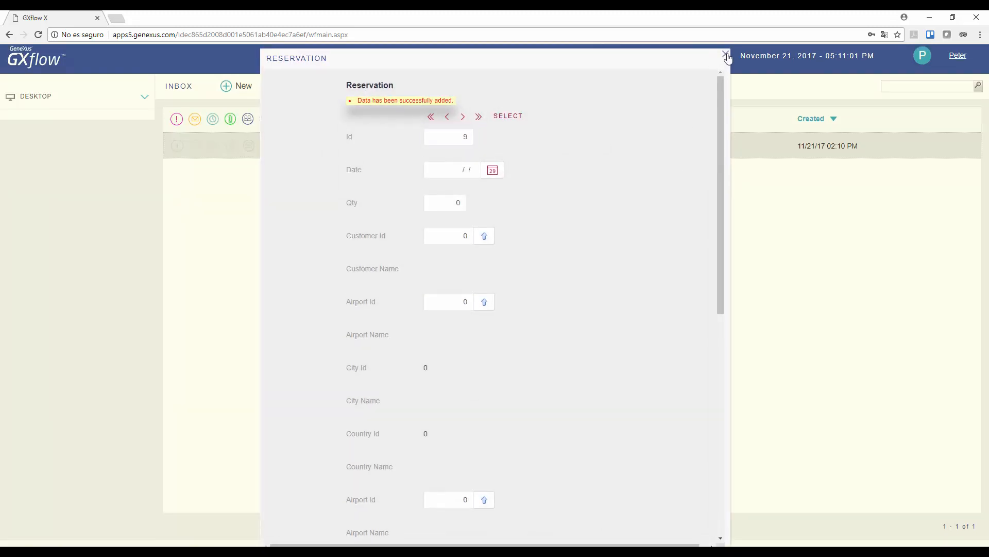
left_click(726, 55)
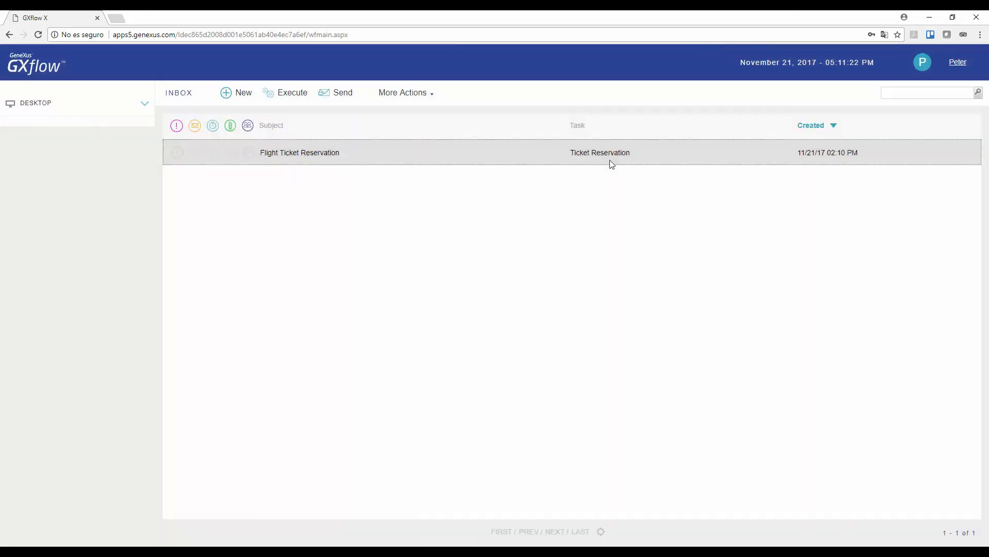
- Send the reservation task onward and clear the first two Contact airlines tasks
left_click(347, 97)
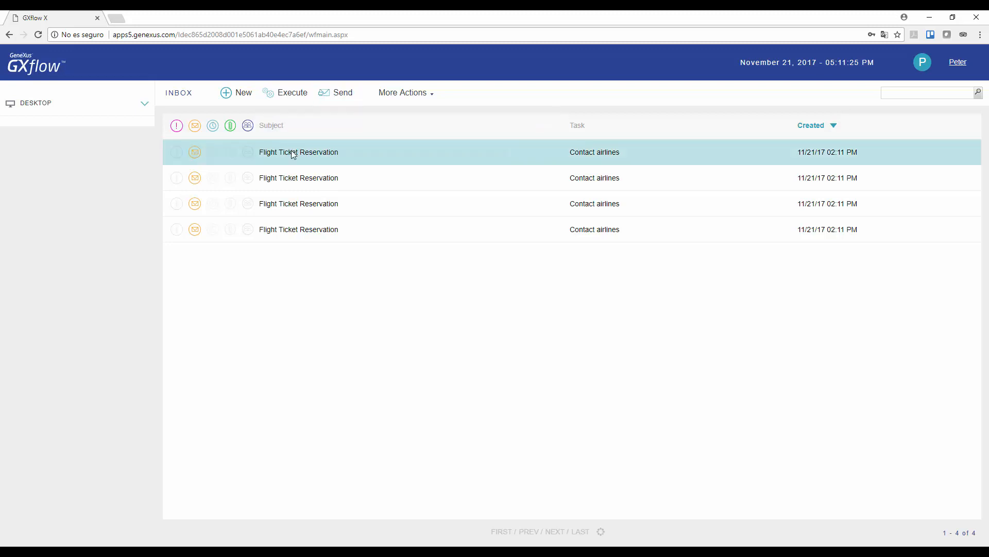
left_click_drag(293, 155, 287, 98)
left_click(287, 95)
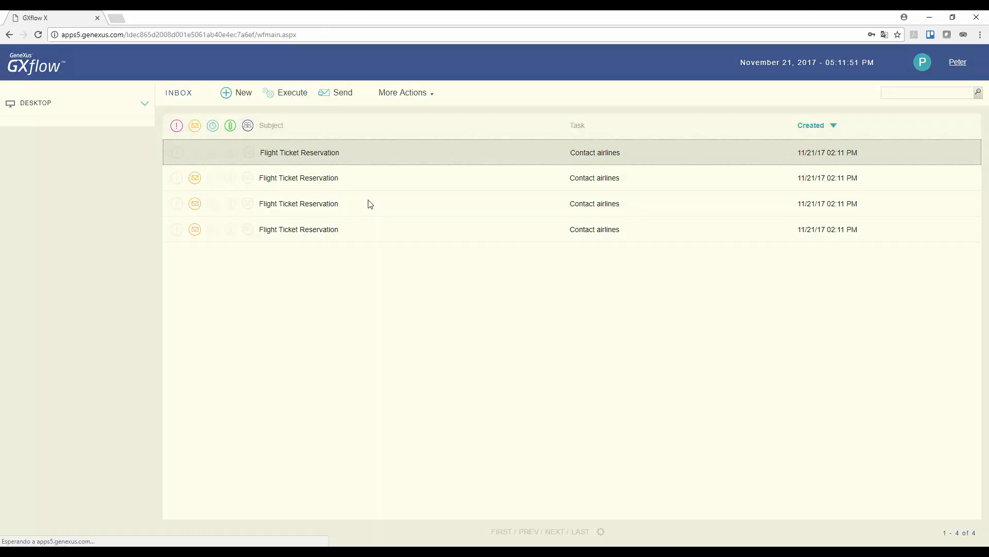
left_click(724, 64)
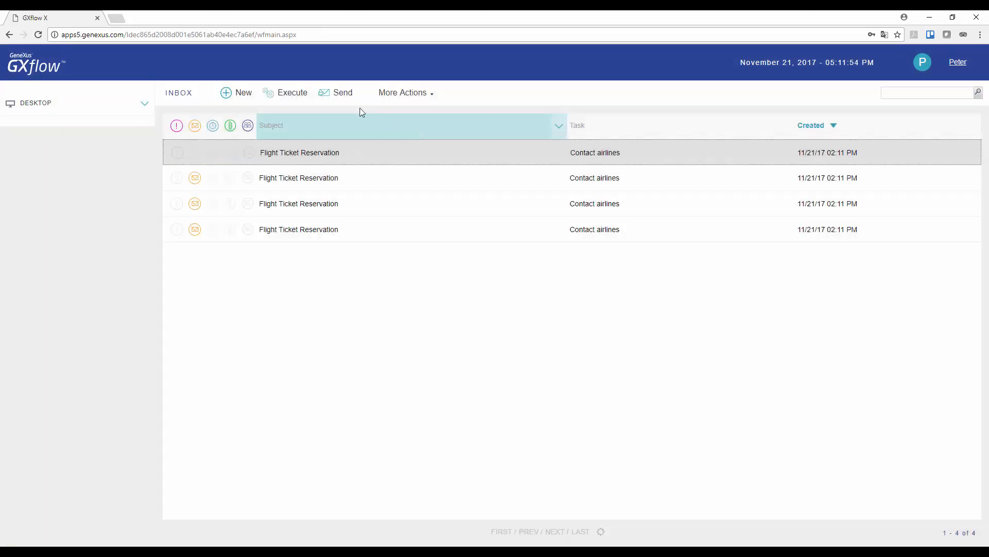
left_click(342, 94)
left_click(309, 150)
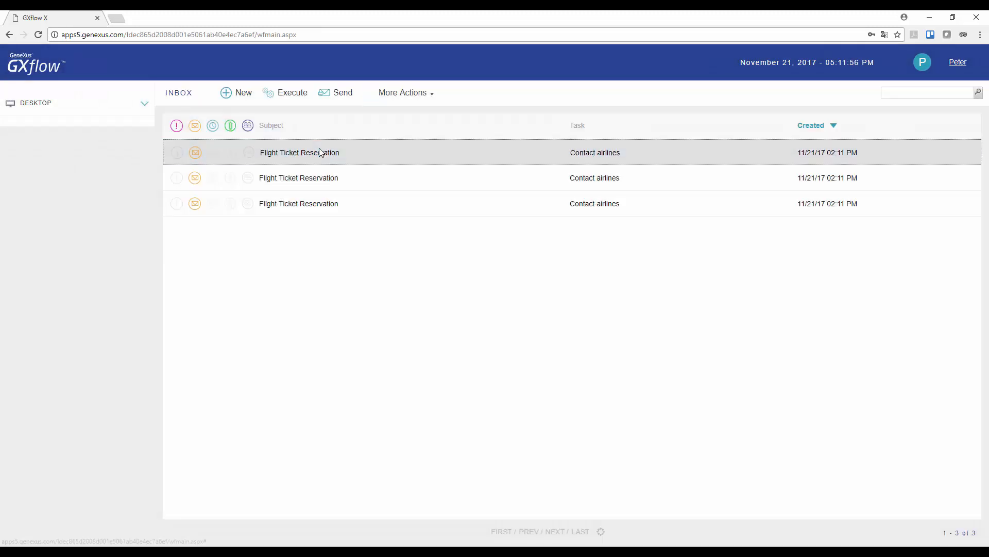
left_click(294, 95)
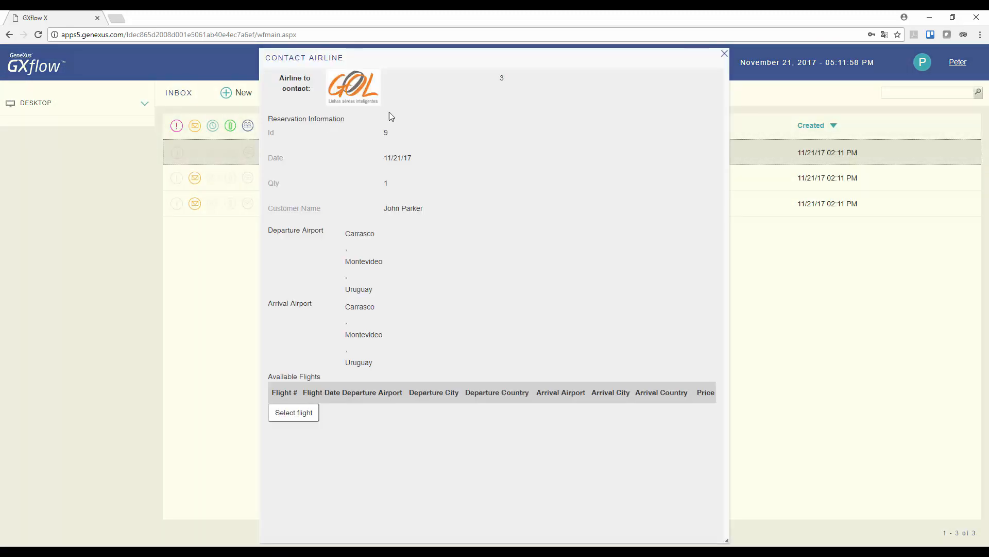
left_click(725, 53)
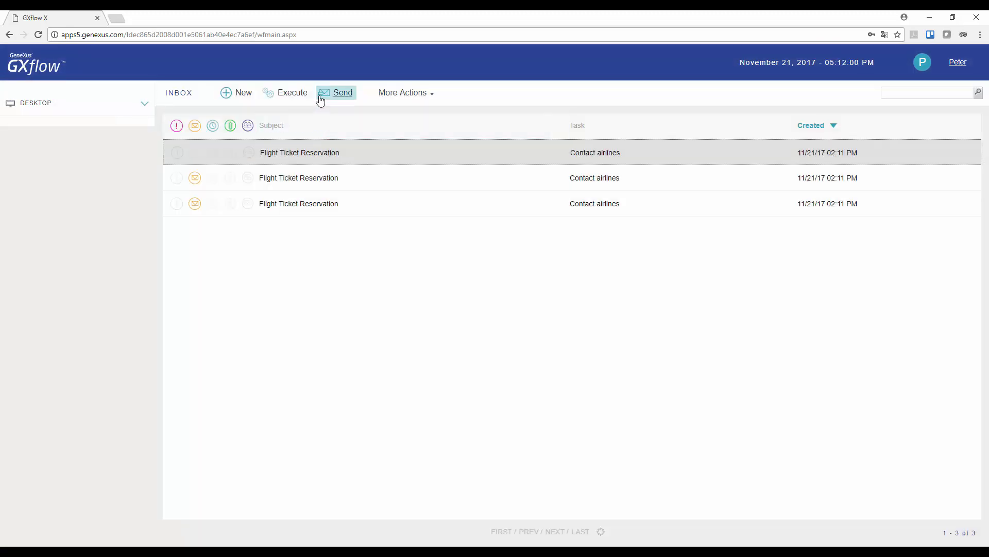
left_click(327, 103)
- Clear the third Contact airlines task and open and close the last one
left_click(310, 152)
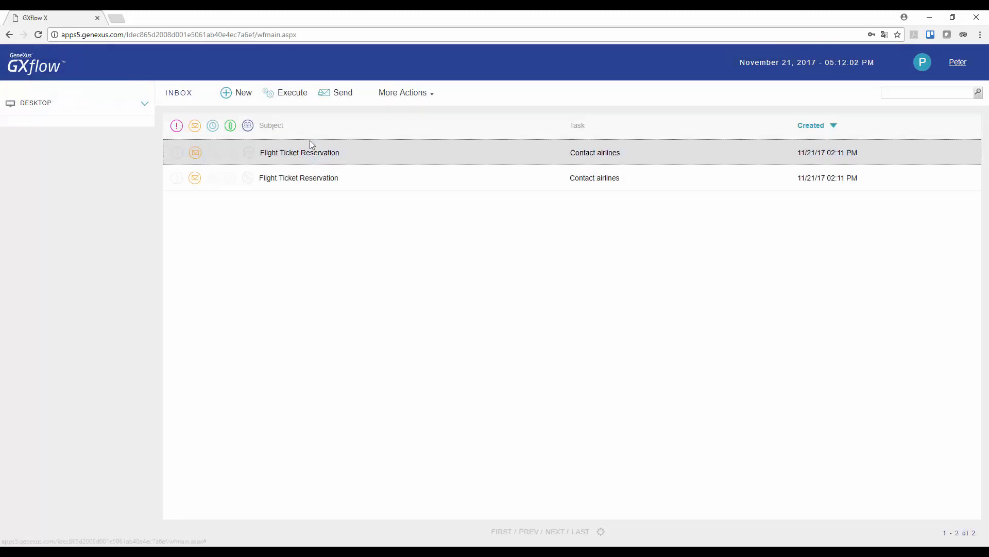
left_click(304, 101)
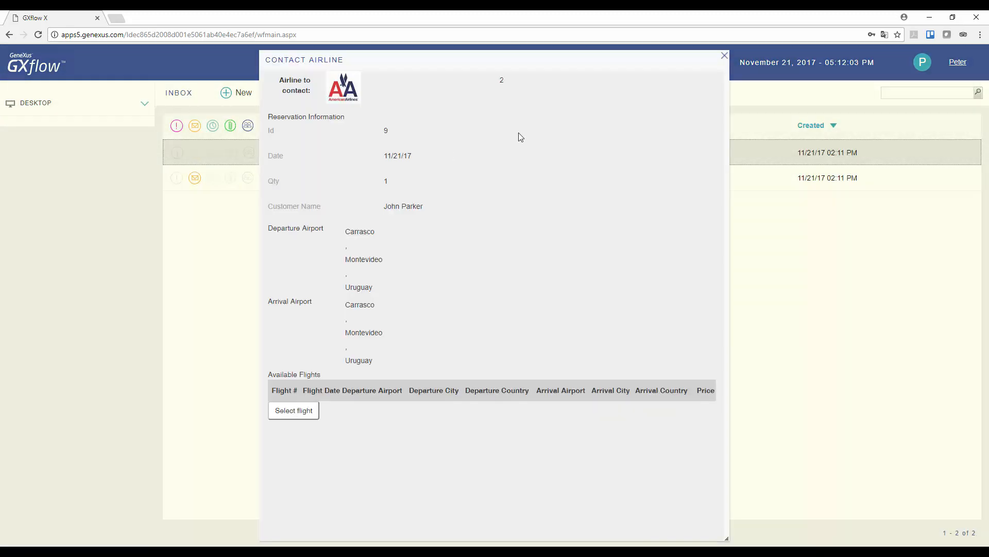
left_click(723, 54)
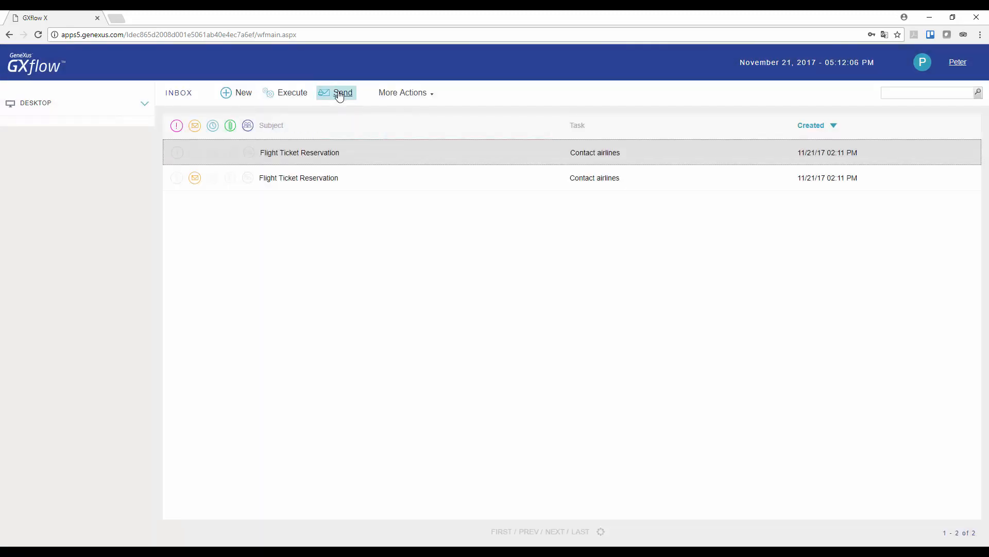
left_click(339, 96)
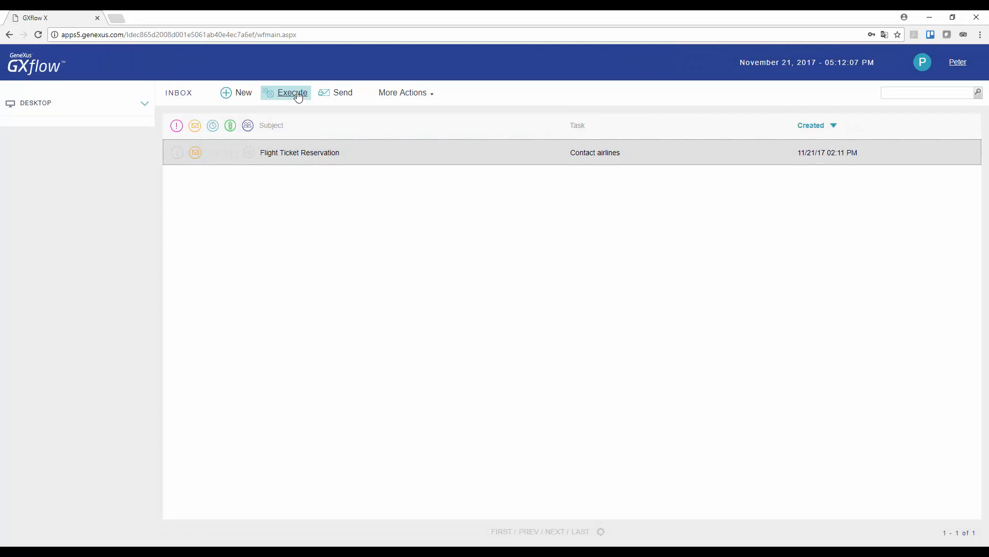
left_click(298, 97)
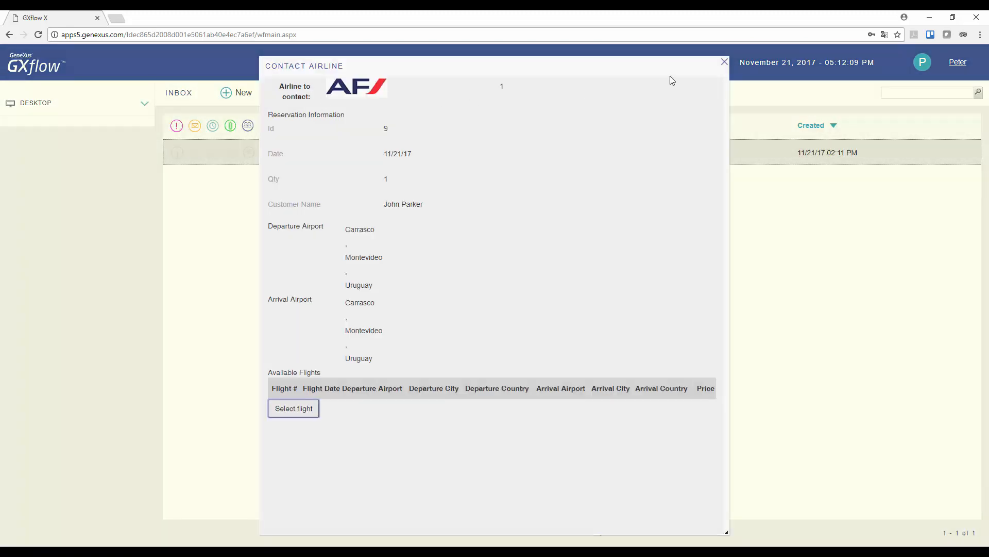
left_click(724, 63)
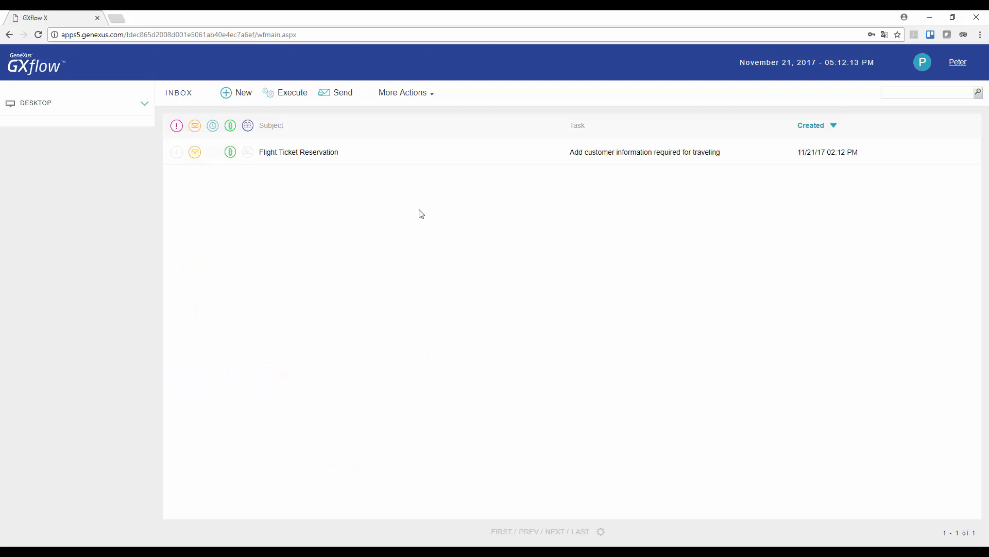
- Create a new visa document, named after the customer, on the Add customer information task
left_click(328, 156)
left_click(295, 96)
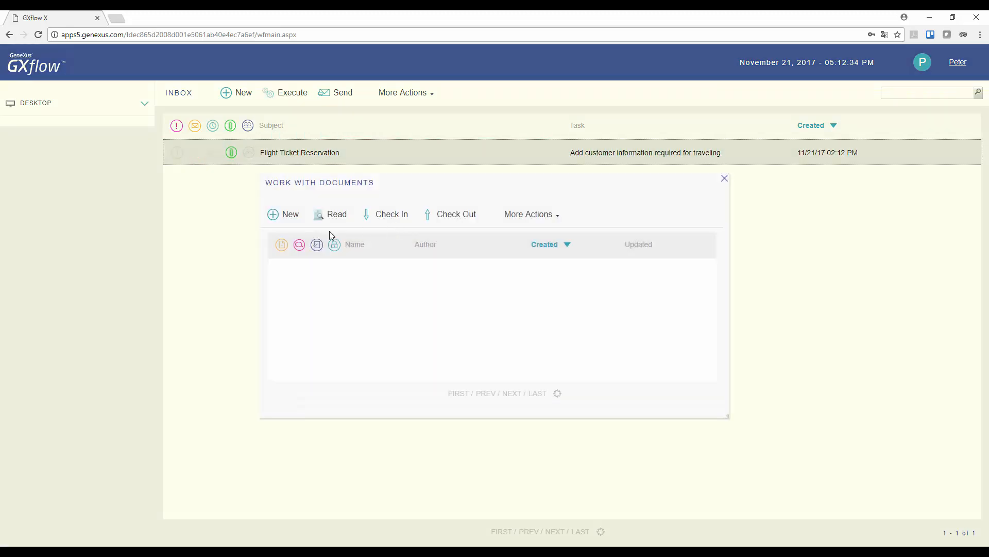
left_click(290, 214)
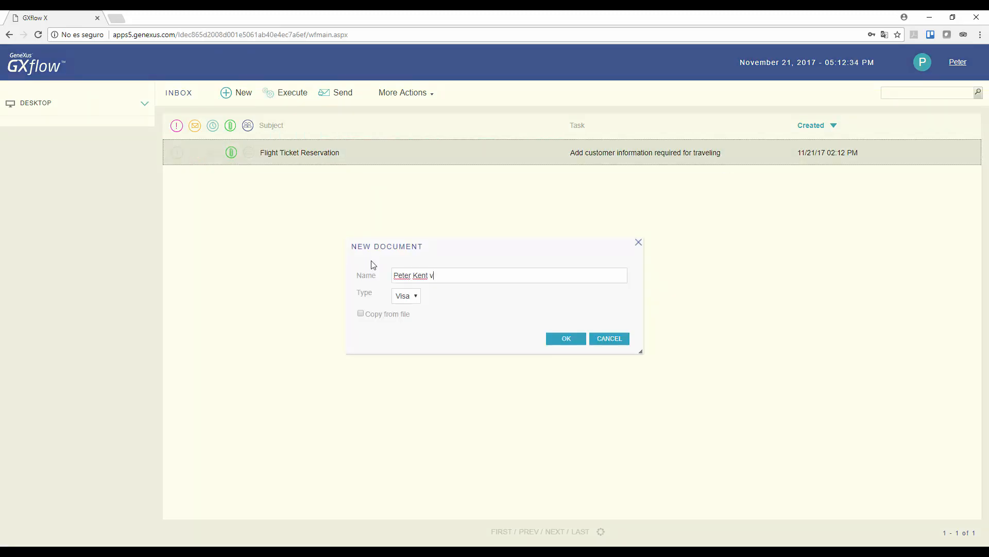
left_click(570, 337)
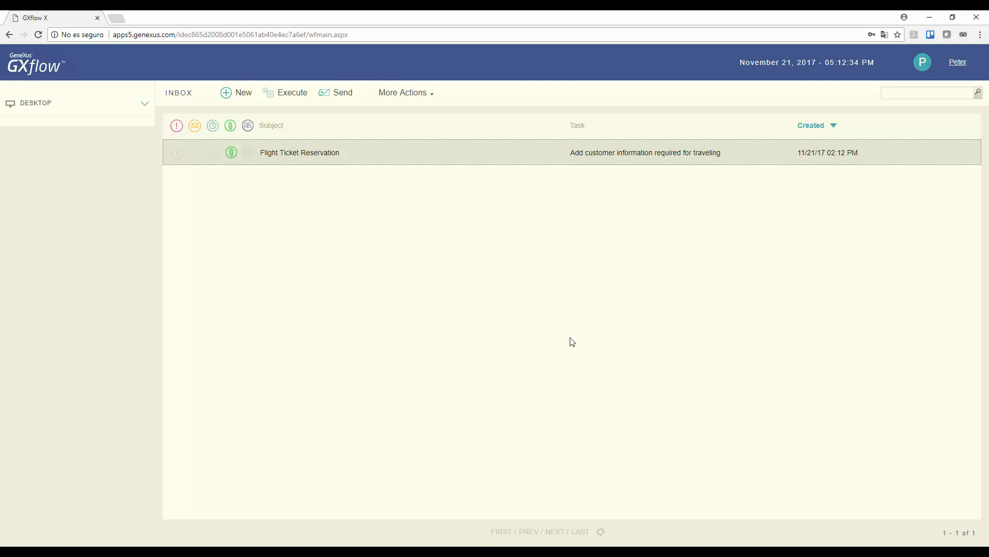
- Upload Visa2.jpg as the document's file and close the documents window
left_click(470, 278)
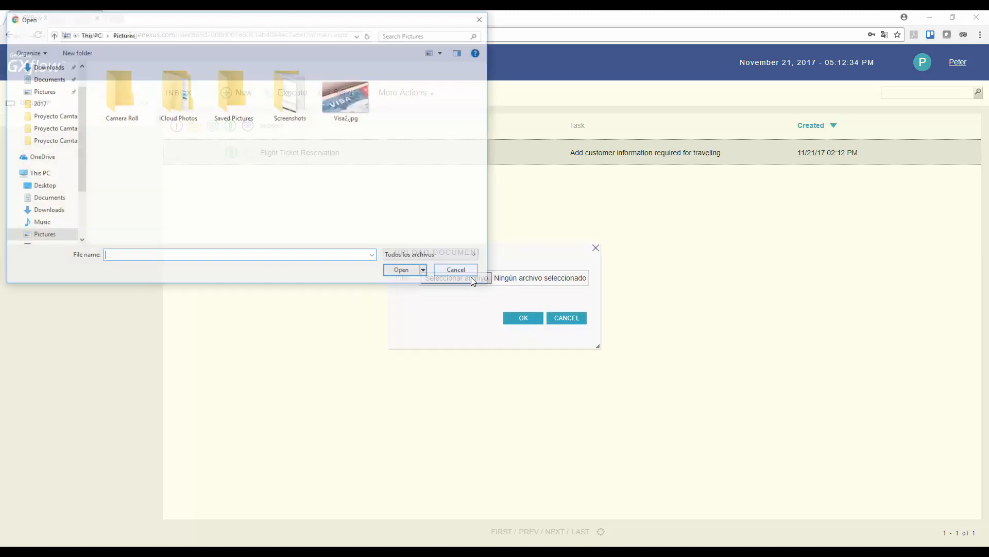
left_click(360, 106)
left_click(409, 275)
left_click(525, 317)
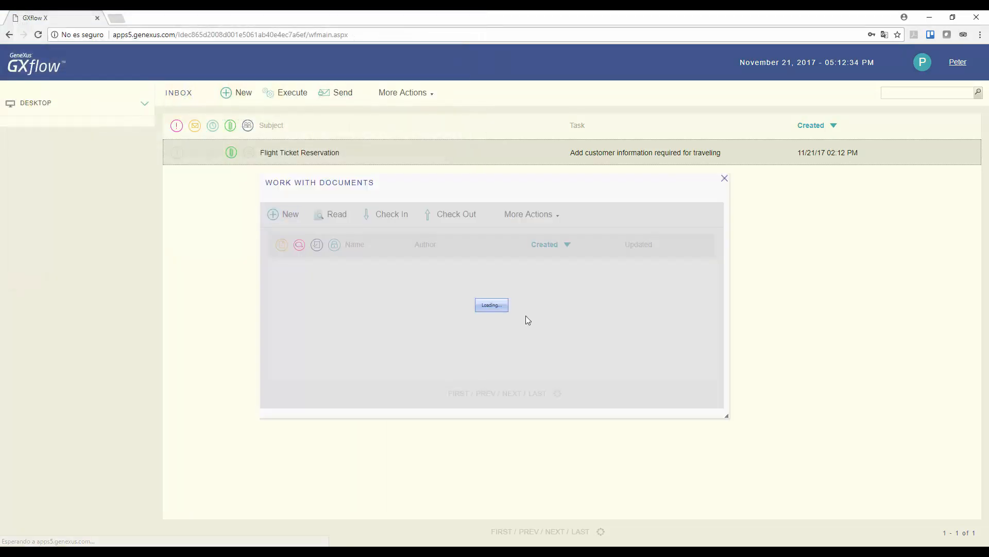
left_click(723, 178)
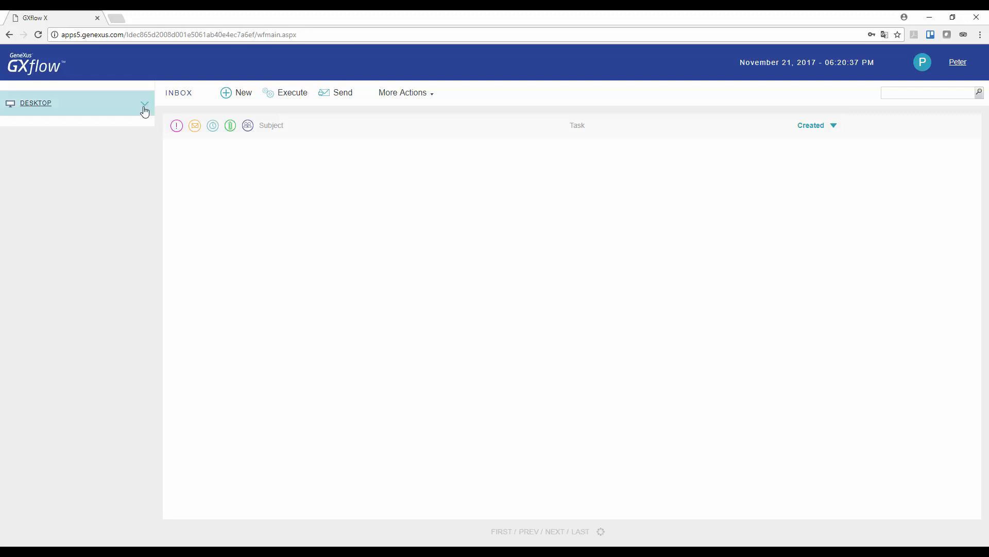
- Review the process history of the completed Add customer information task in the OUTBOX
left_click(145, 110)
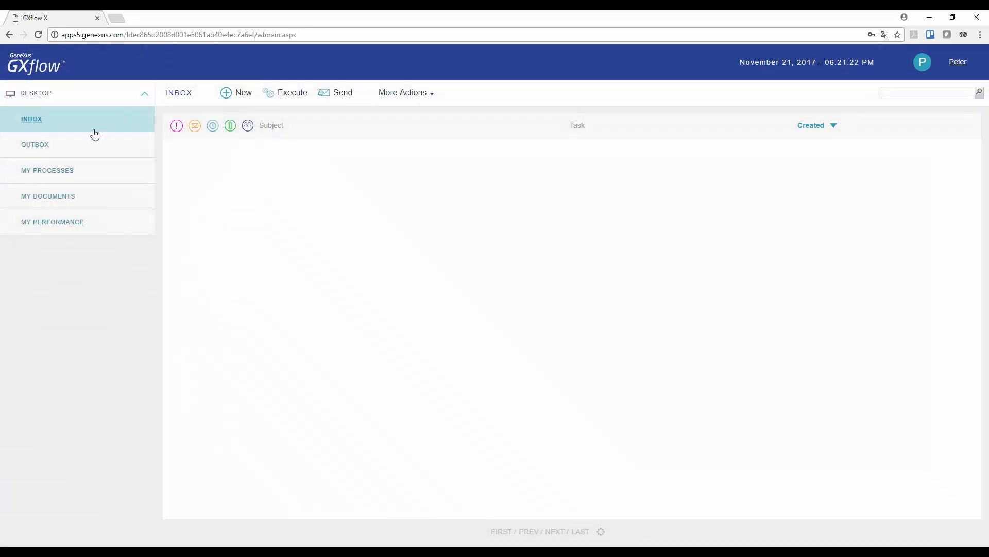
left_click(37, 147)
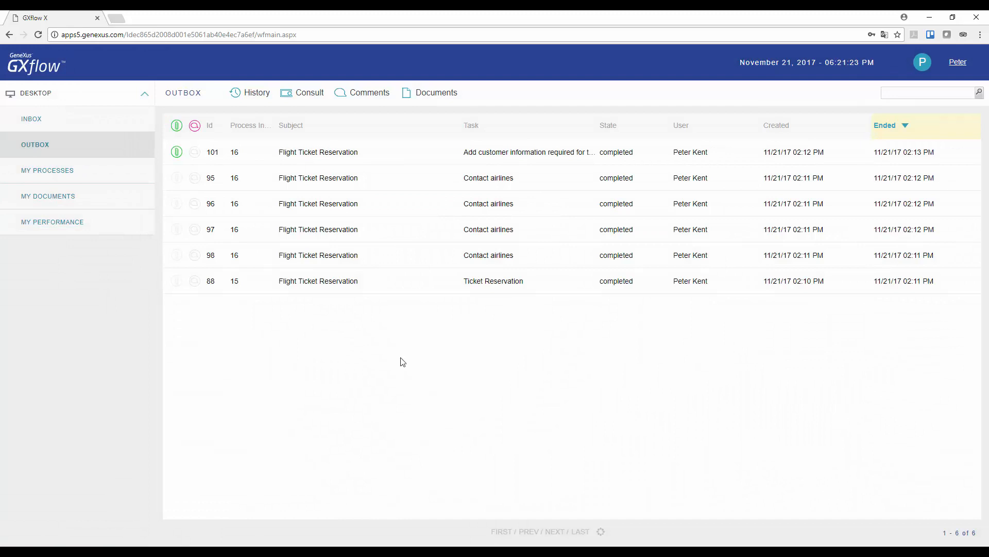
left_click(327, 152)
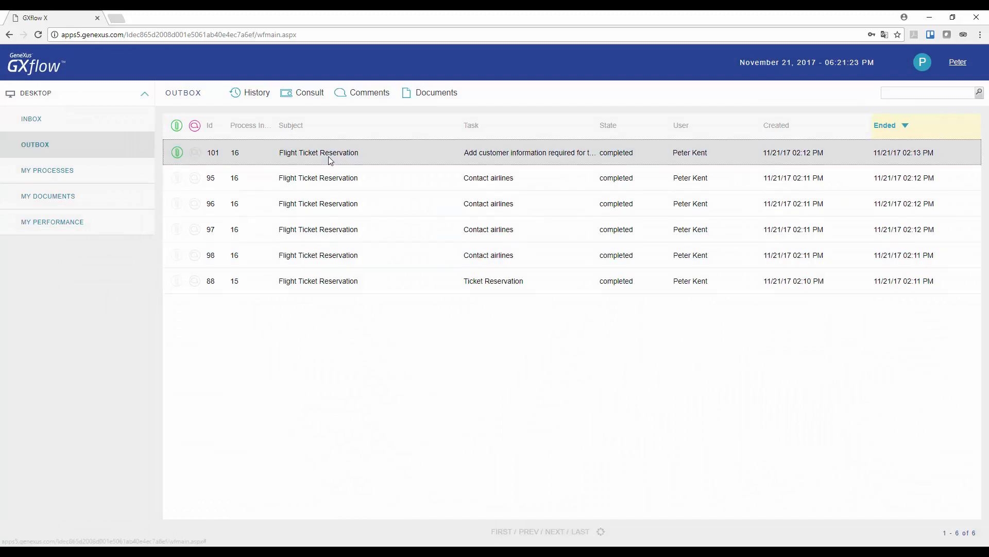
left_click(256, 94)
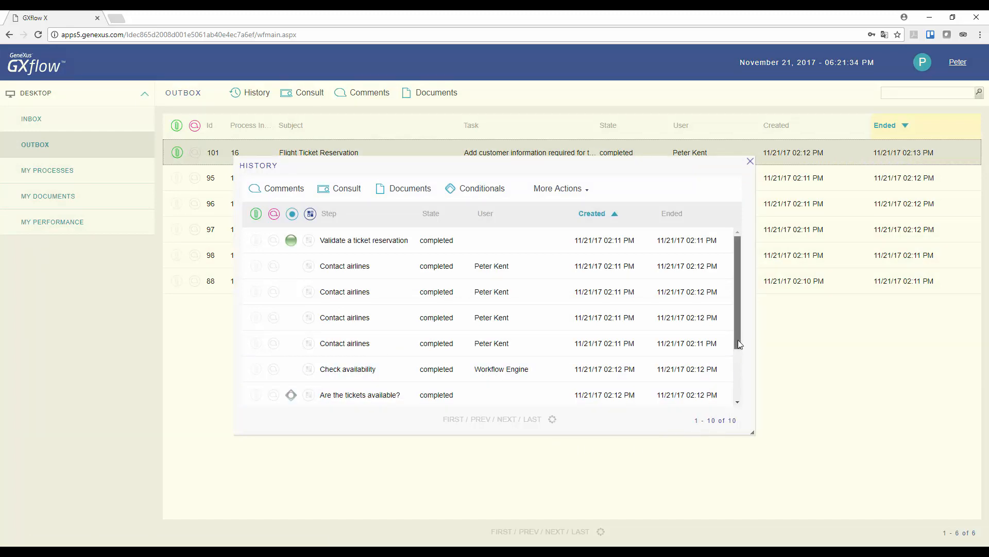
scroll(738, 339, "down", 3)
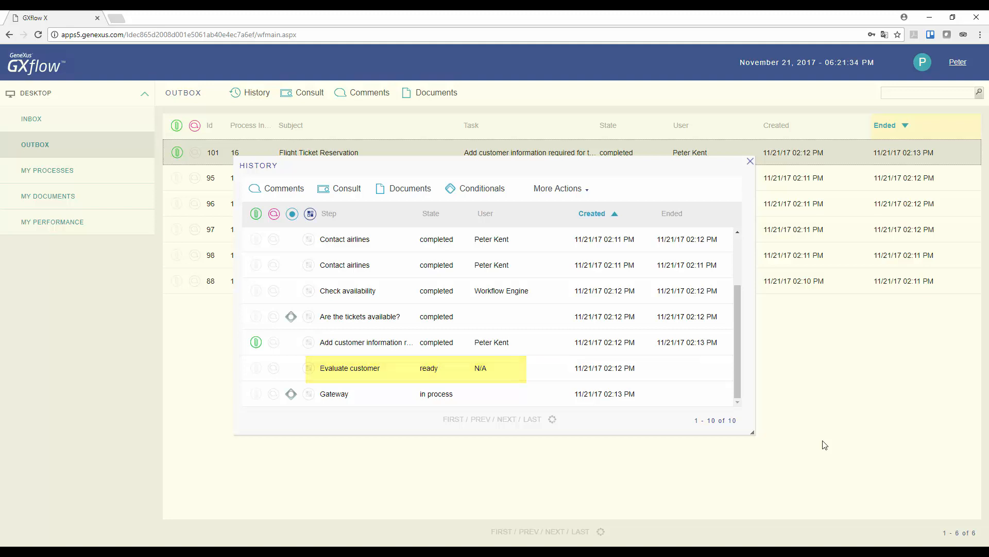
left_click(750, 162)
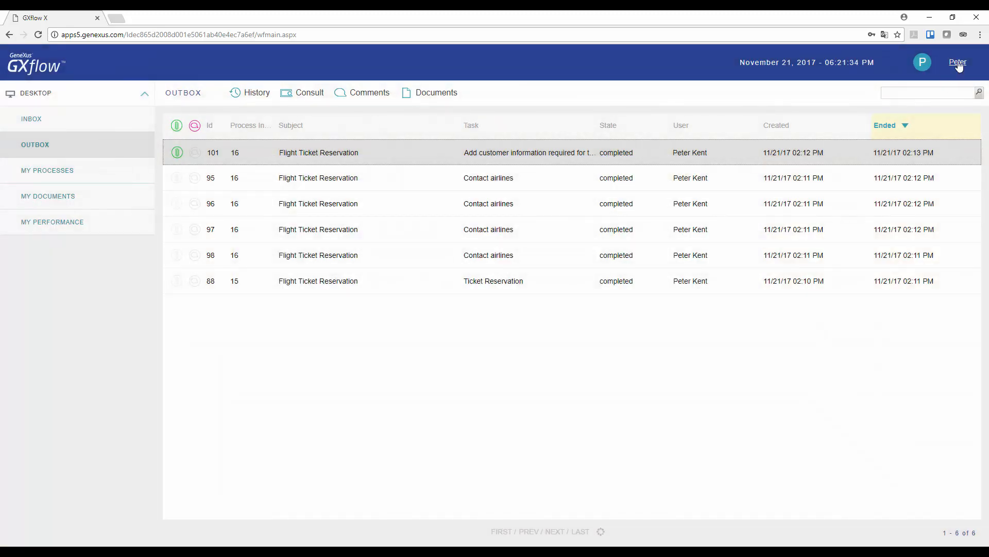
- Sign out and log back in as the second user with their username and password
left_click(957, 63)
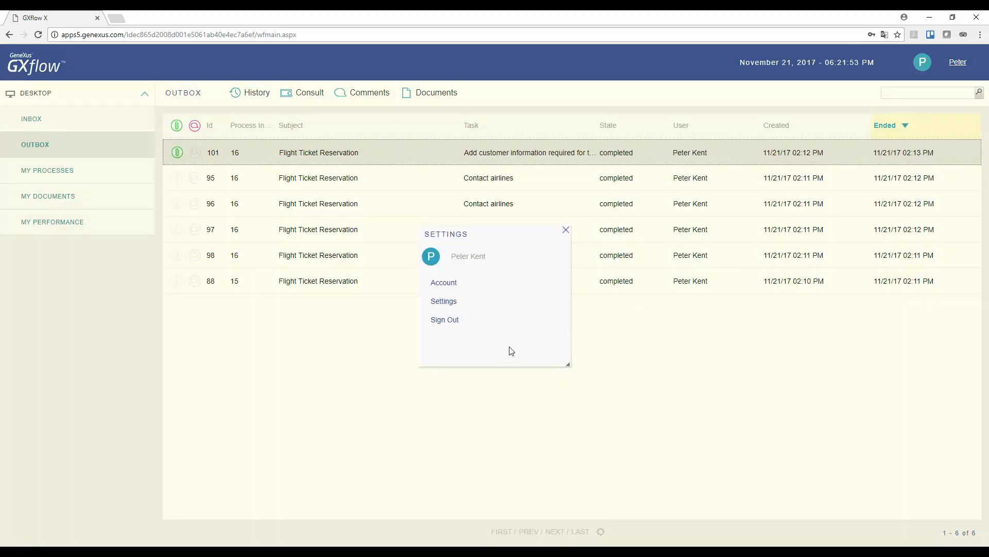
left_click(444, 320)
key("ctrl+a")
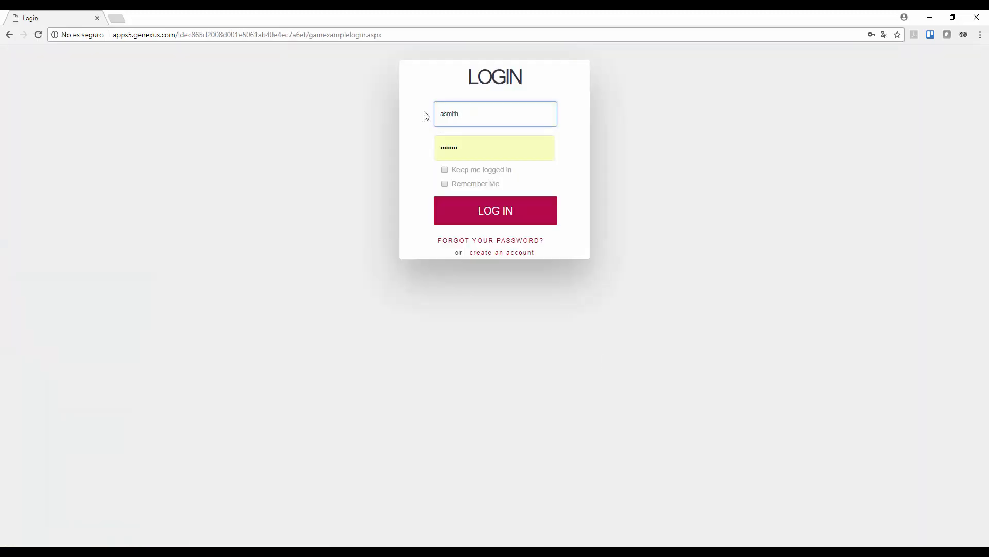
key("Tab")
type("p")
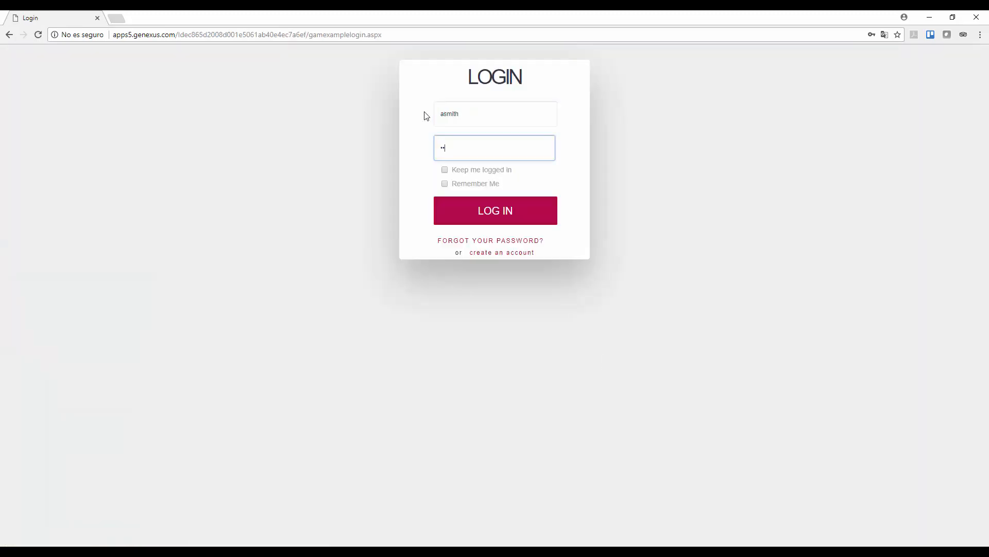
key("Return")
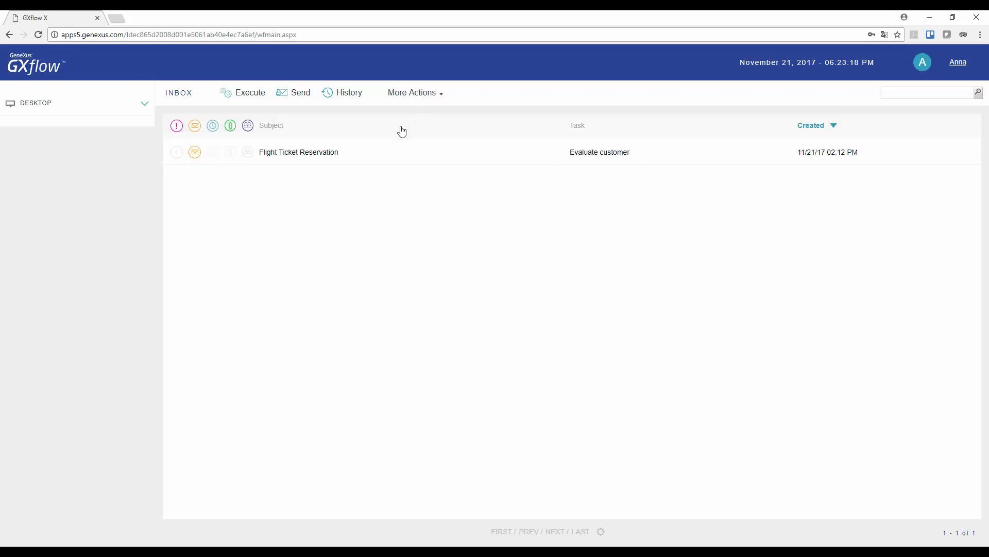
- Authorize the customer in Evaluate customer, then select the new Authorize reservation task
left_click(316, 157)
double_click(316, 155)
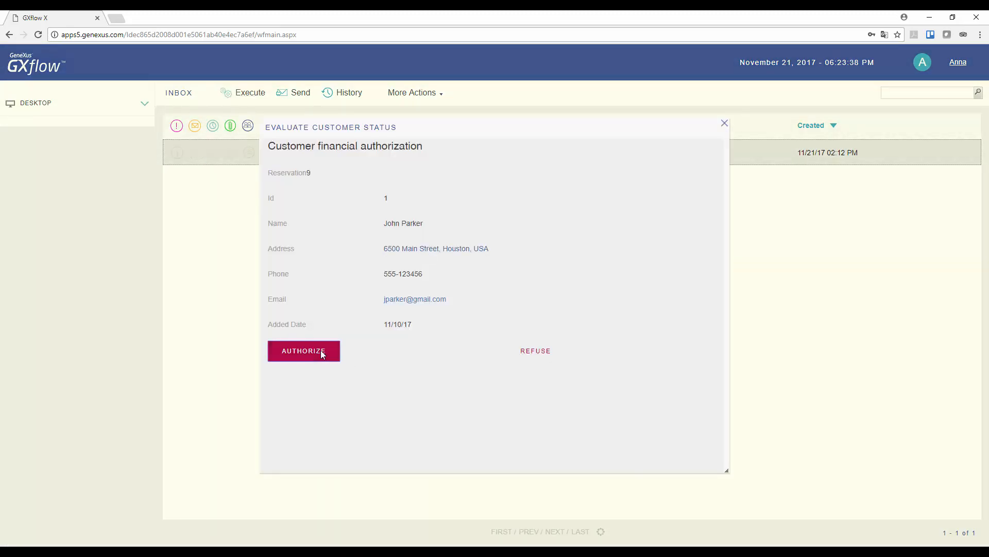
left_click(322, 352)
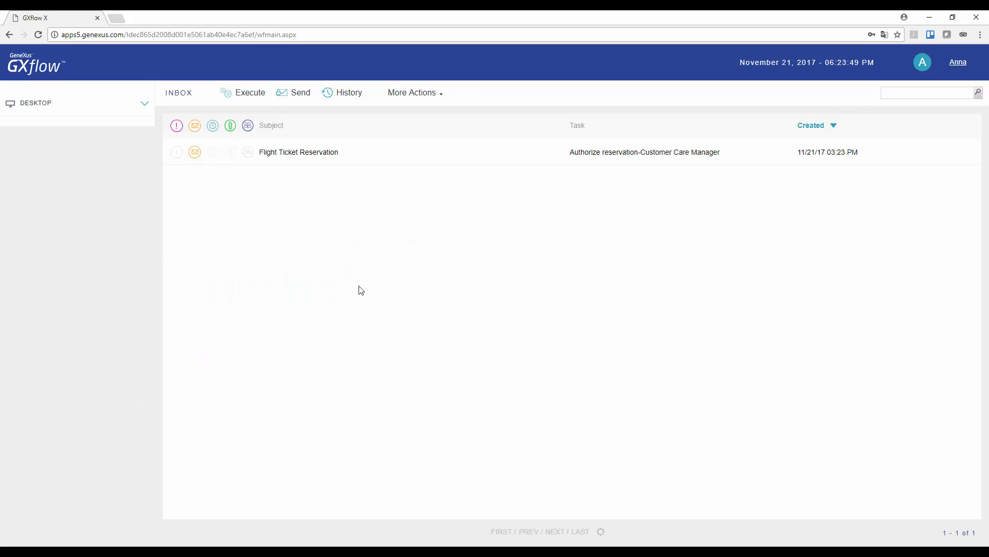
left_click(316, 155)
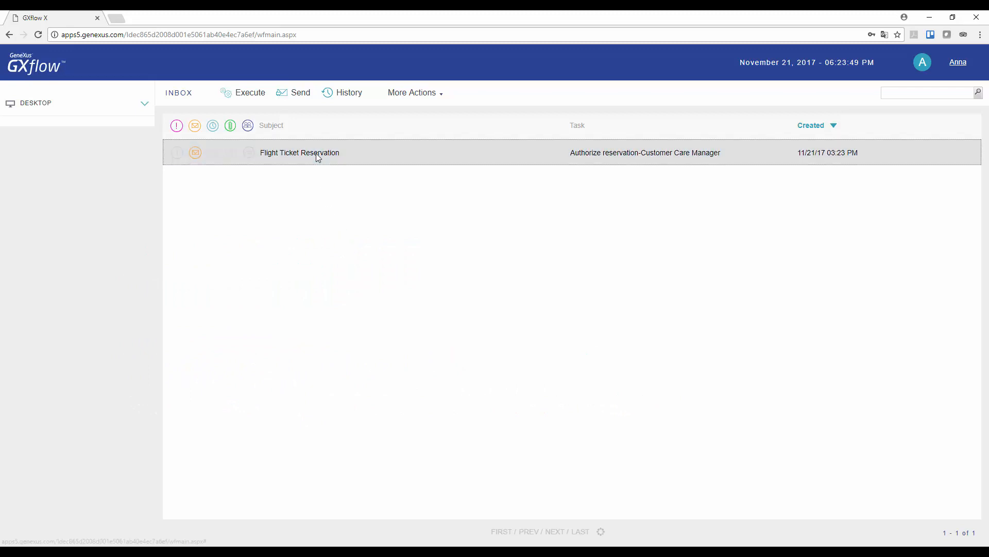
- Approve the flight reservation in the Authorize Reservation dialog
left_click(250, 93)
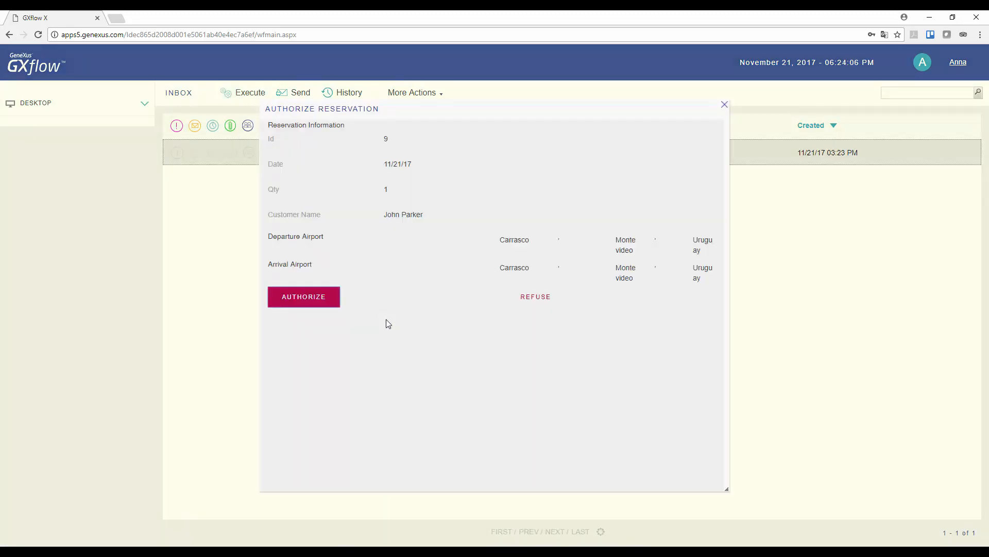
left_click(303, 297)
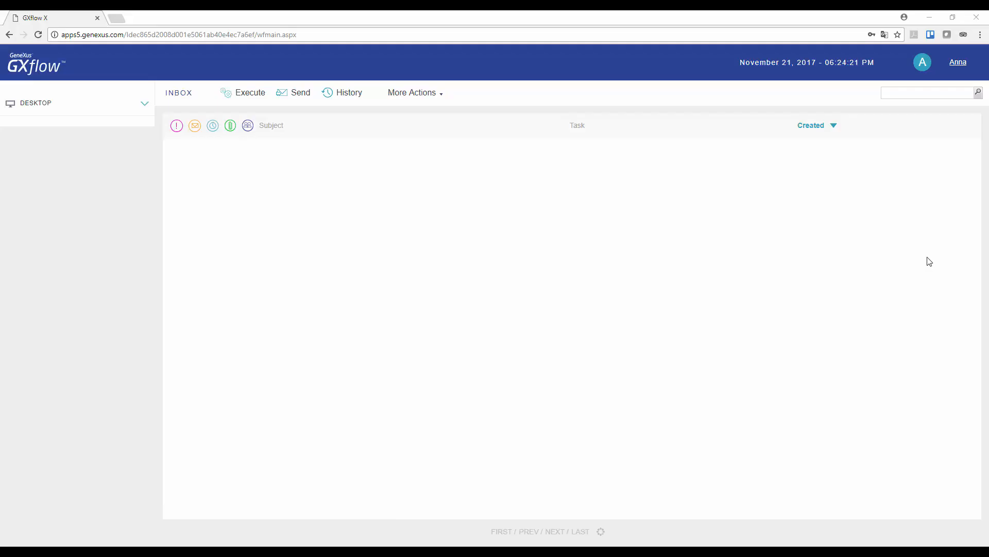
left_click(961, 66)
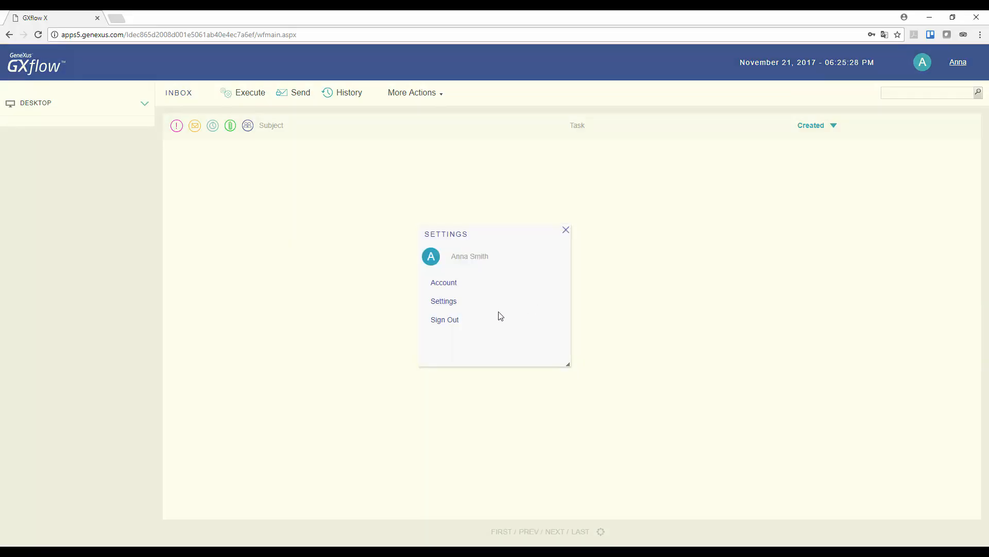
- Sign out and log in as the substitute user with their credentials
left_click(451, 320)
type("peter")
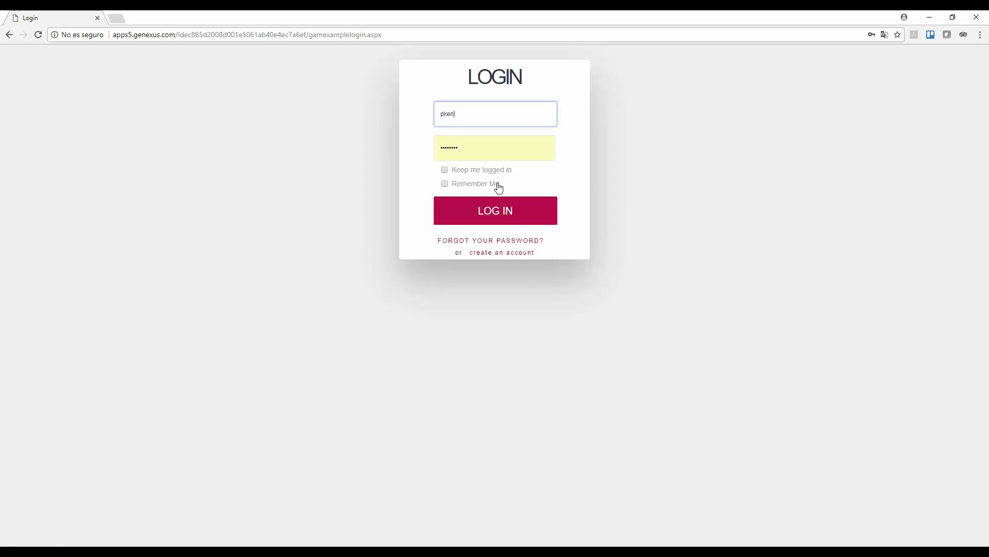
key("Tab")
type("•••••")
key("Return")
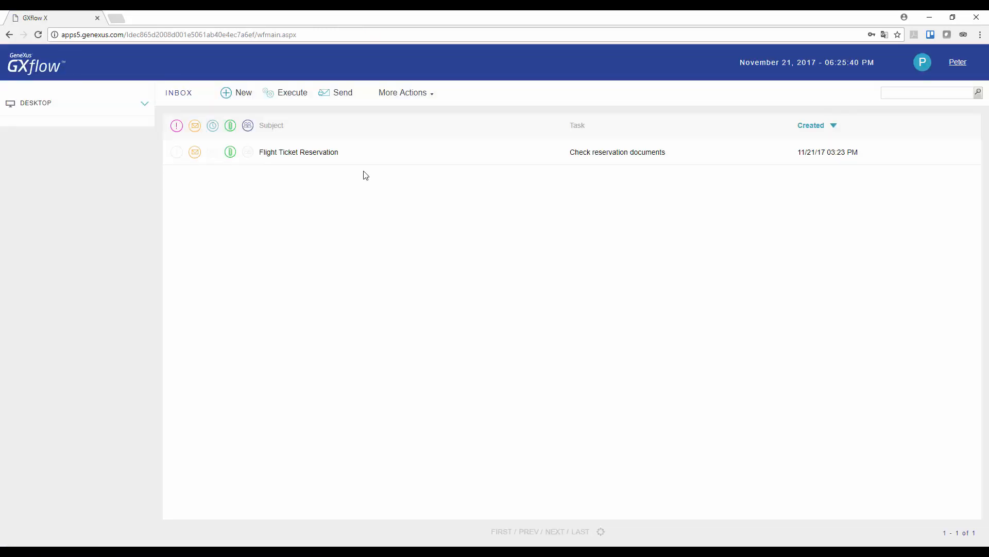
- Read the attached visa document on Check reservation documents and send the task onward
left_click(326, 161)
left_click(296, 96)
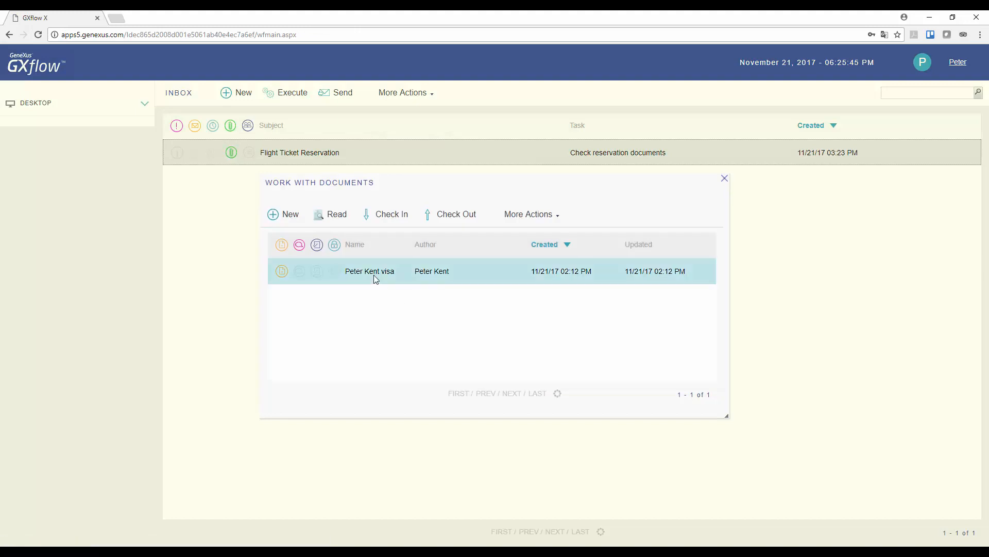
left_click(374, 277)
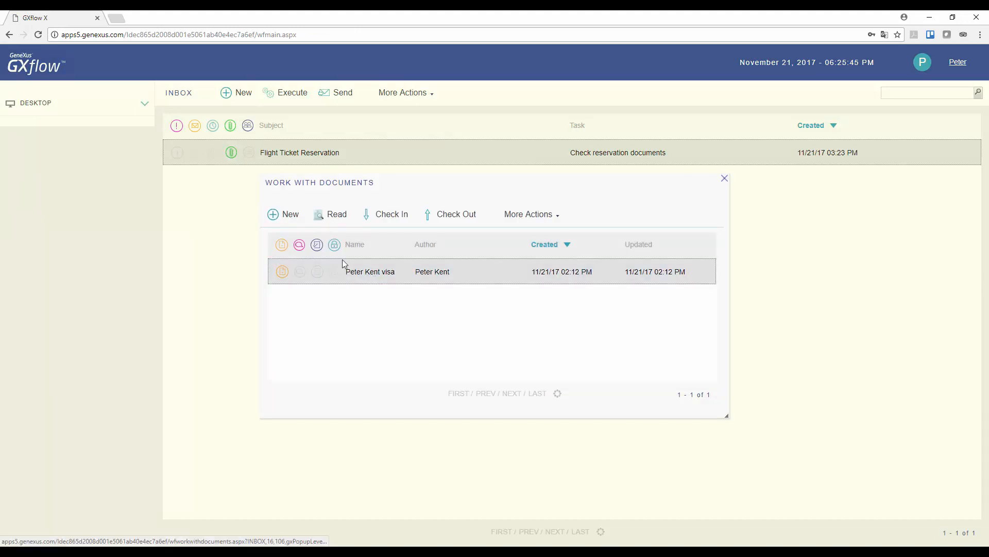
left_click(333, 214)
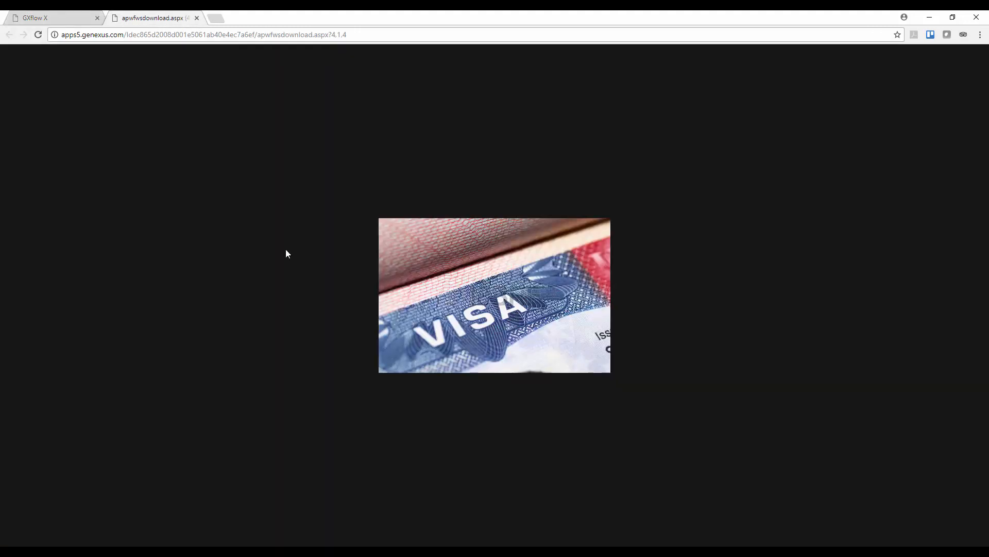
left_click(197, 18)
left_click(726, 182)
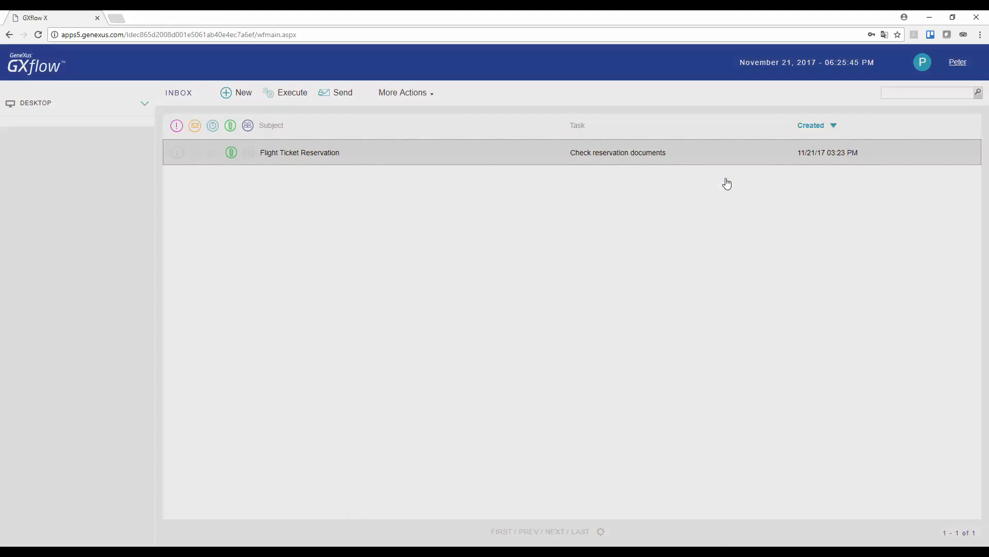
left_click(343, 95)
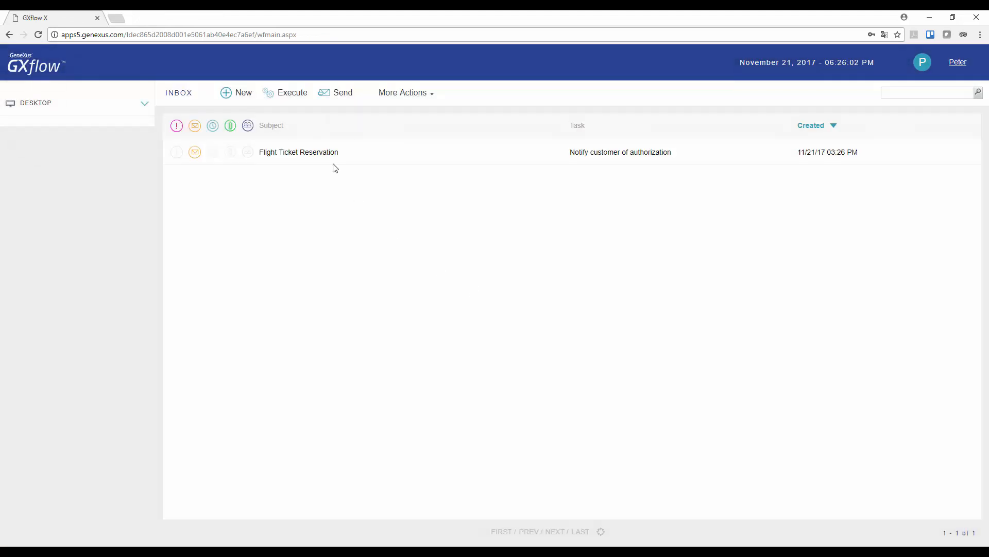
left_click(333, 155)
- Confirm the customer notification in the Notify customer of authorization task
left_click(280, 93)
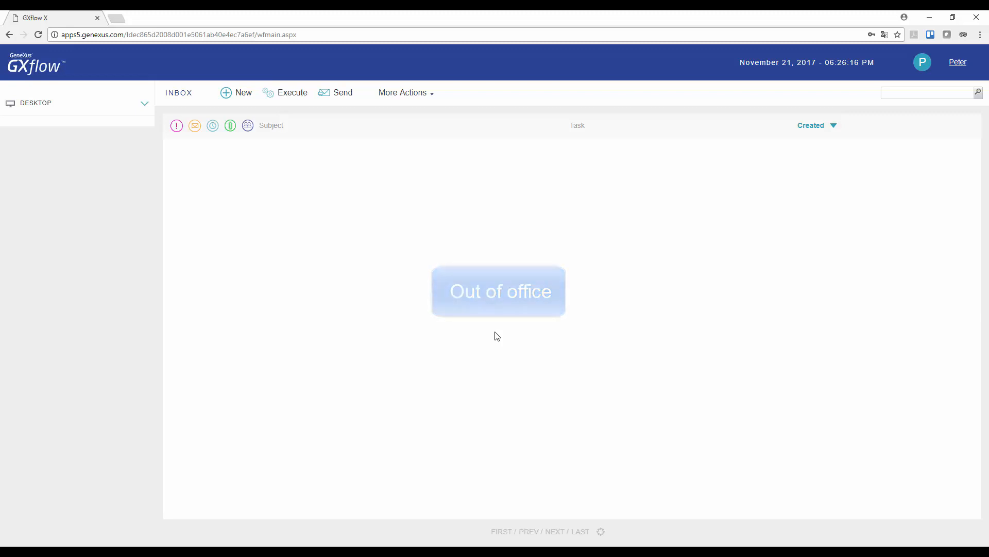
left_click(958, 64)
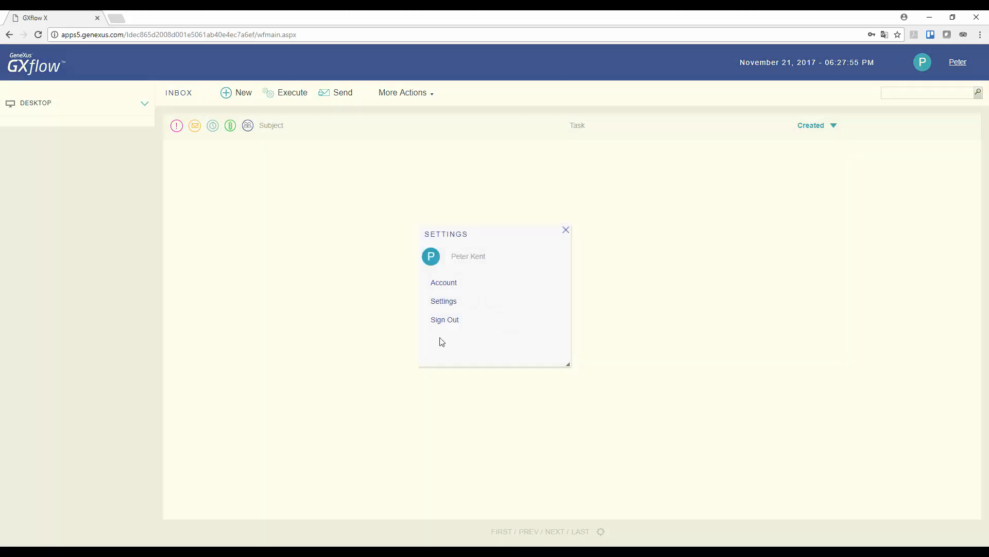
- Sign out, log back in as the workflow administrator, and open Management Console > Users
left_click(446, 320)
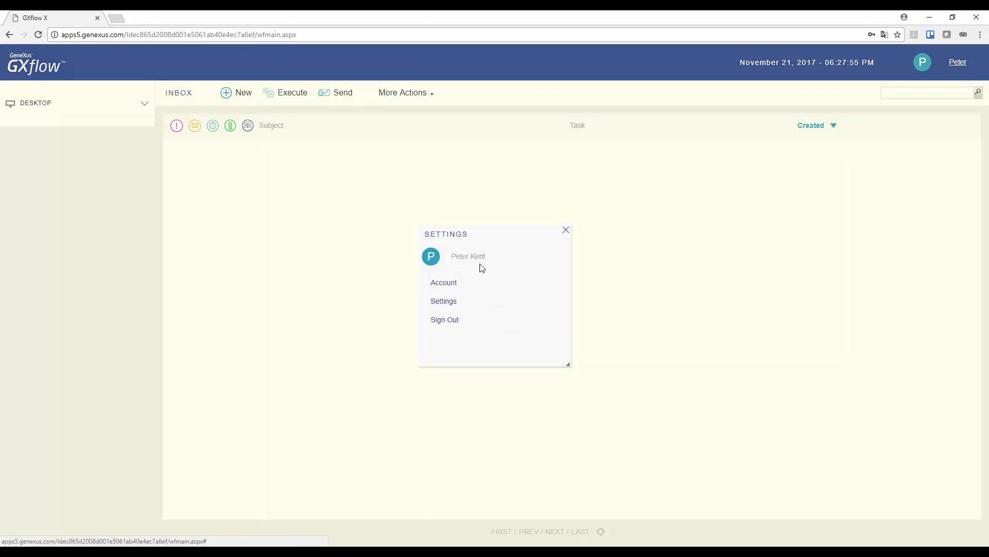
key("Down")
key("Down")
key("Down")
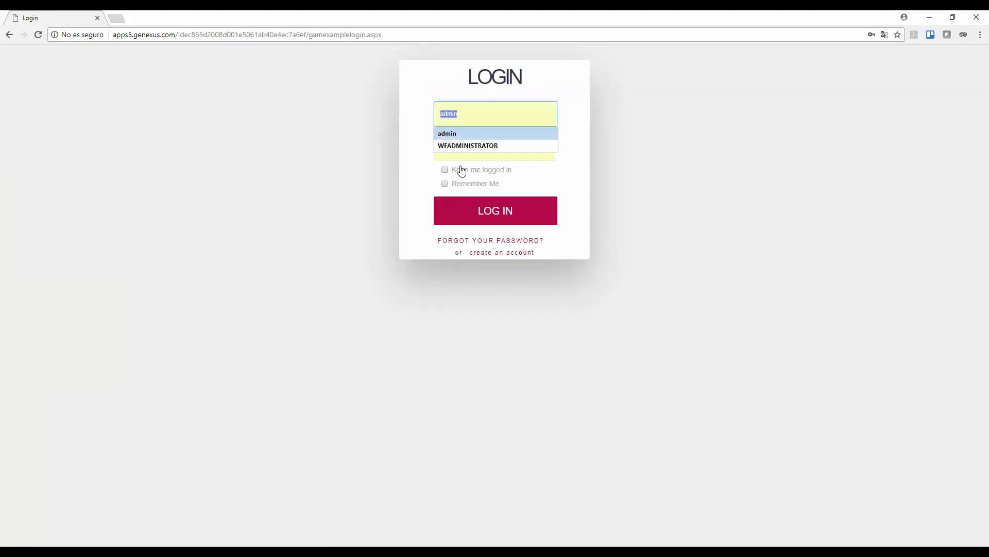
key("Return")
key("Return")
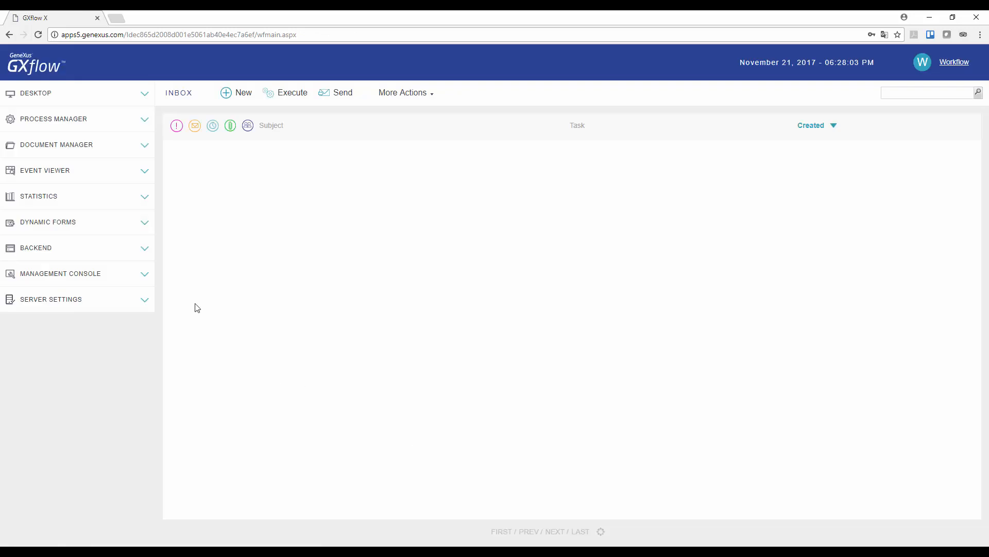
left_click(142, 279)
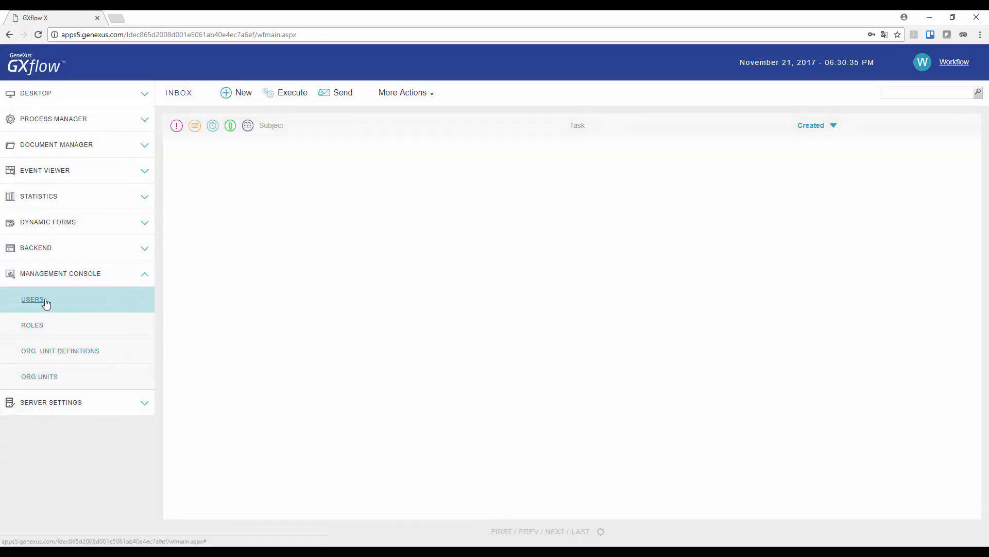
left_click(43, 304)
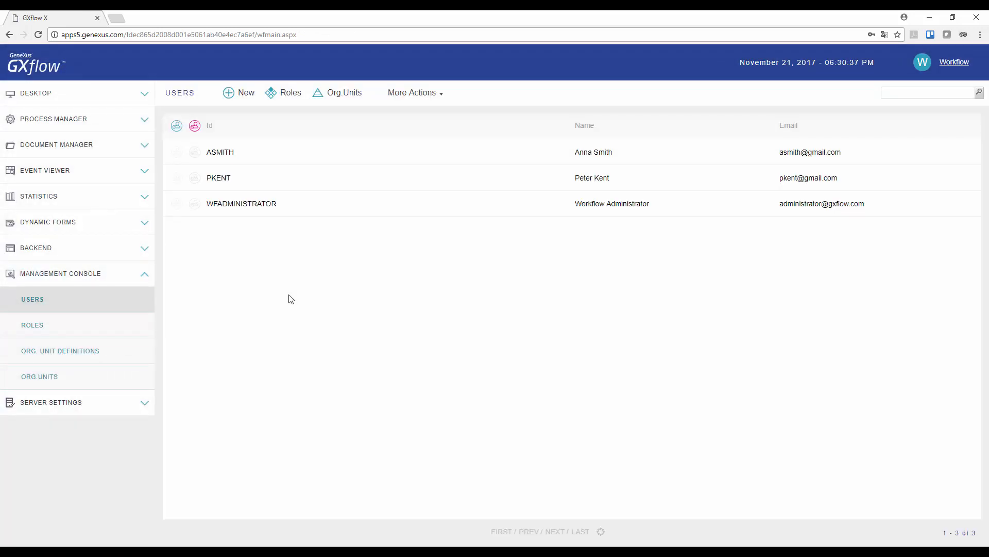
- Set the first listed user's availability to 'User is currently out of the office' and confirm
left_click(226, 151)
left_click(440, 97)
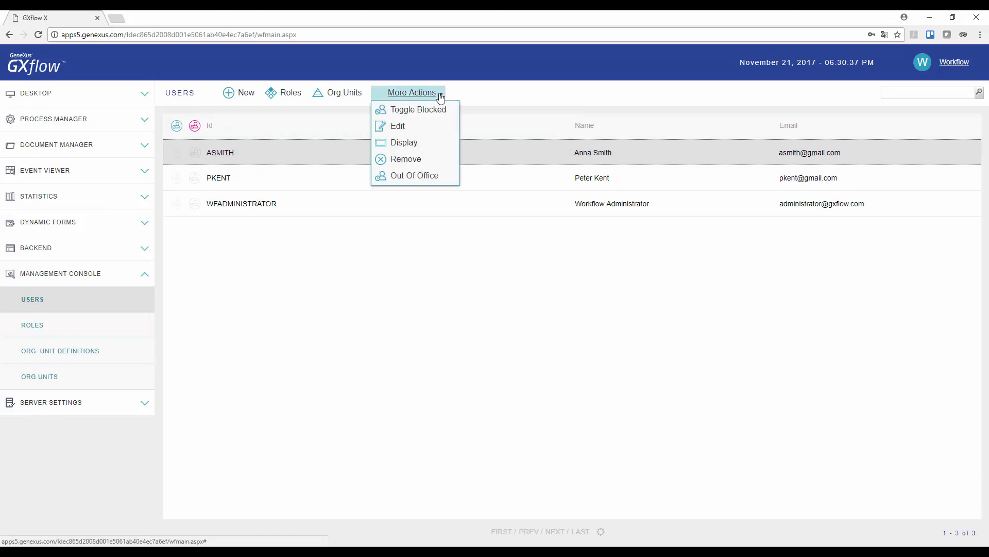
left_click(400, 127)
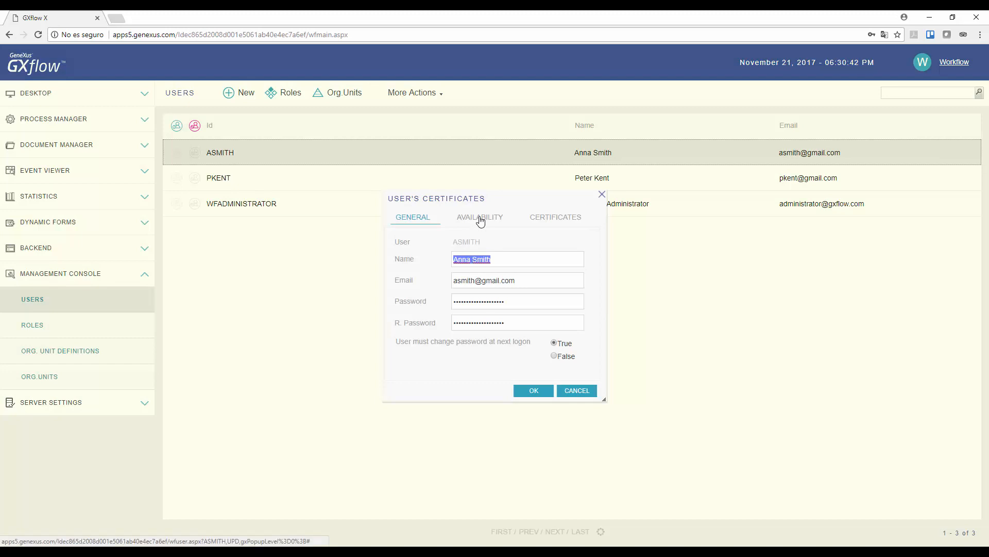
left_click(481, 219)
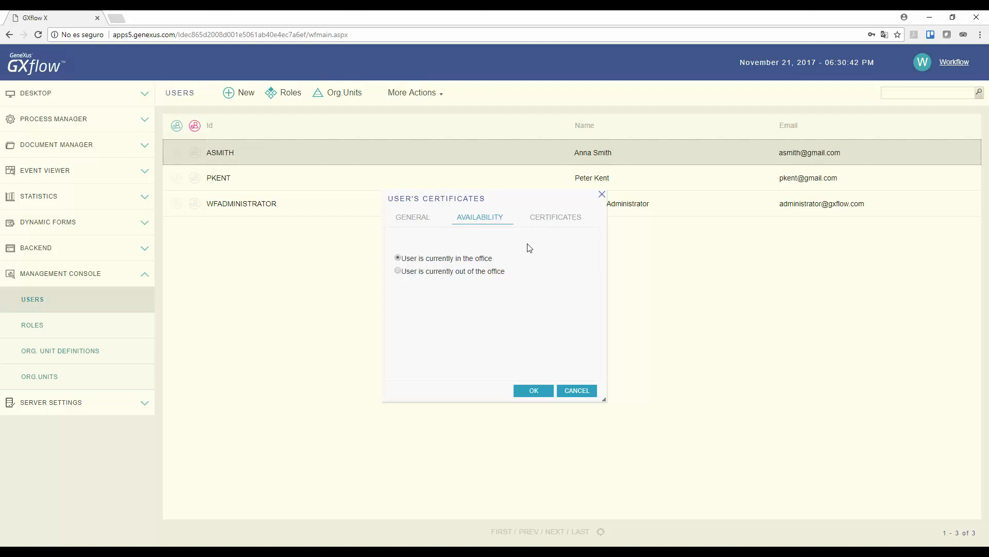
left_click(399, 272)
left_click(533, 389)
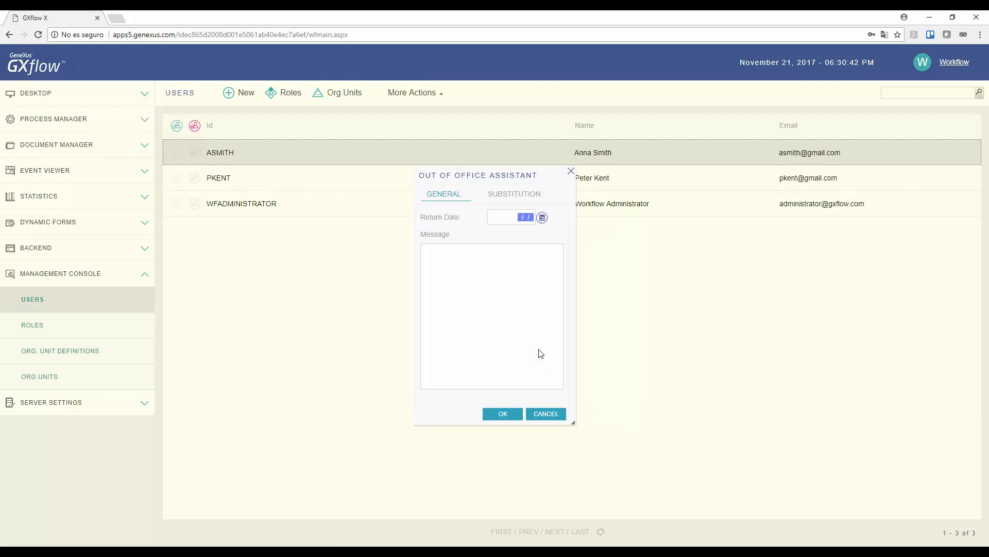
- Set the absent user's return date to 11/23/17 in the Out of Office Assistant
left_click(543, 218)
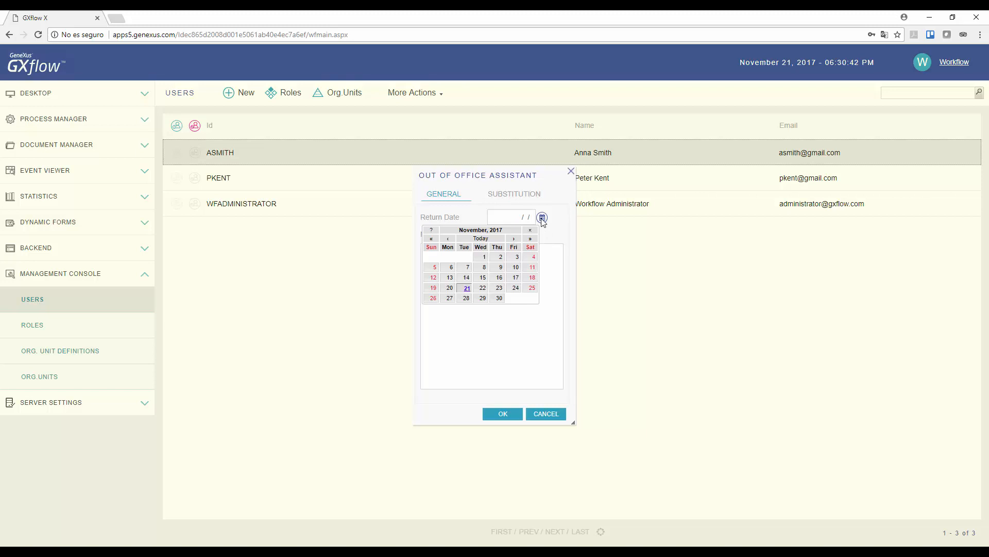
left_click(498, 288)
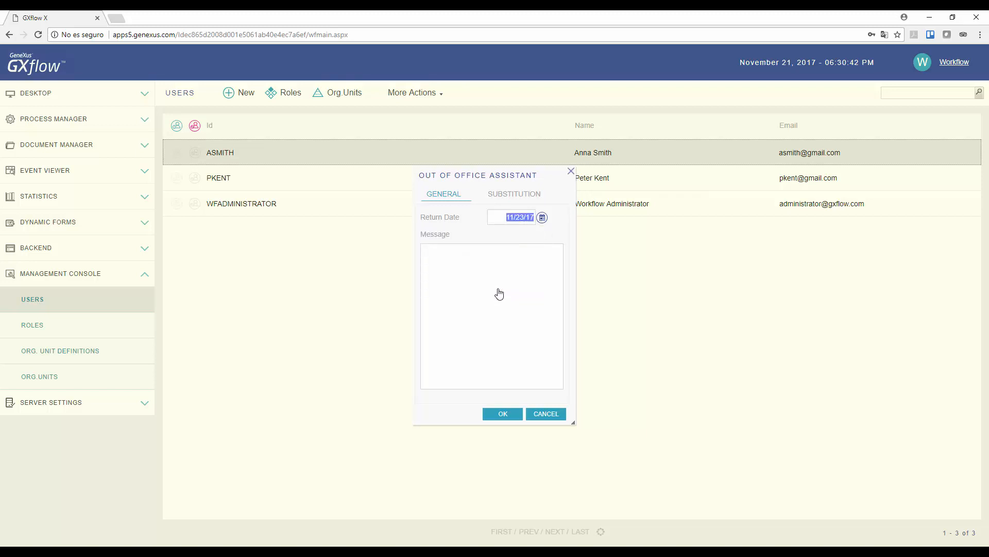
left_click(499, 292)
left_click_drag(574, 424, 619, 449)
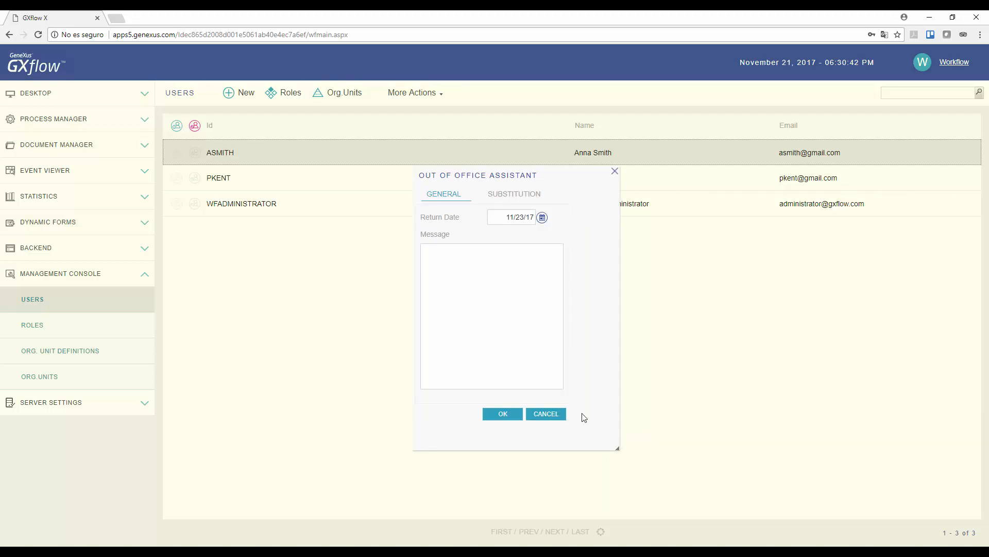
- Assign the second listed user as the TravelAgencyEmployee substitute and save the user's changes
left_click(510, 196)
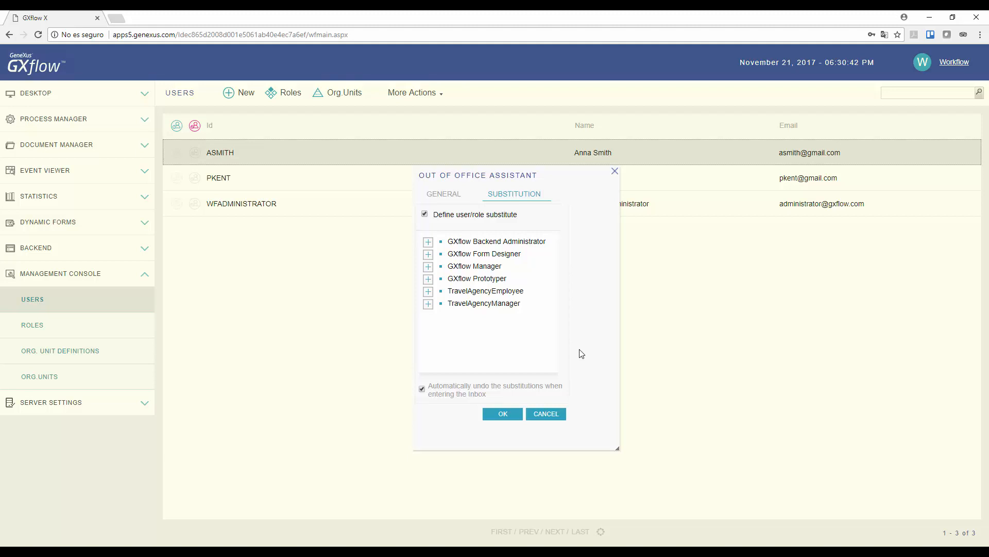
left_click(428, 292)
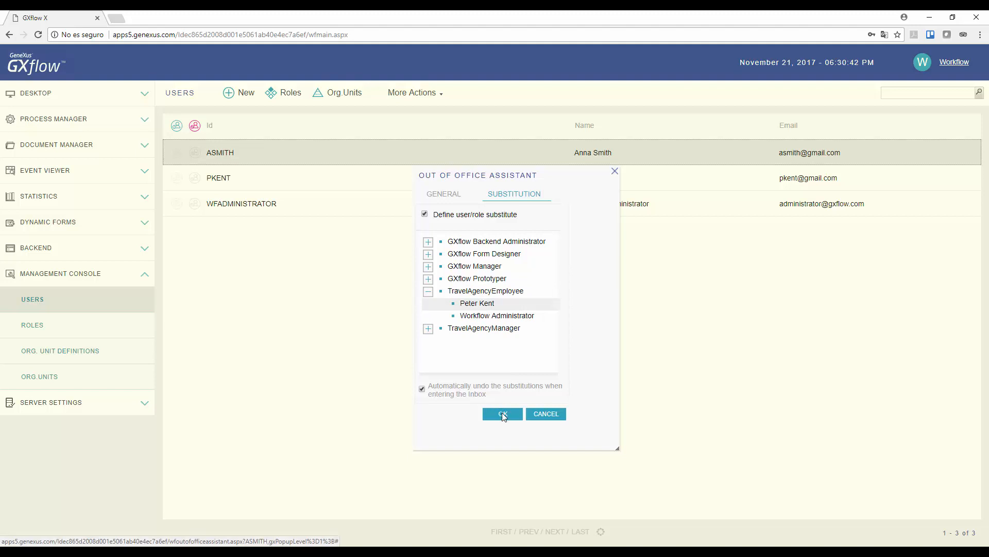
left_click(503, 414)
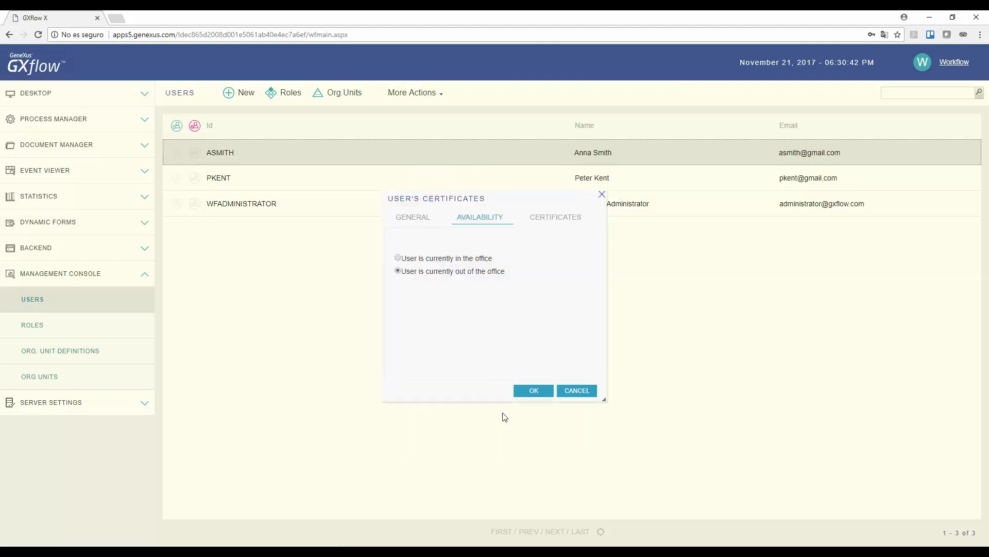
left_click(540, 390)
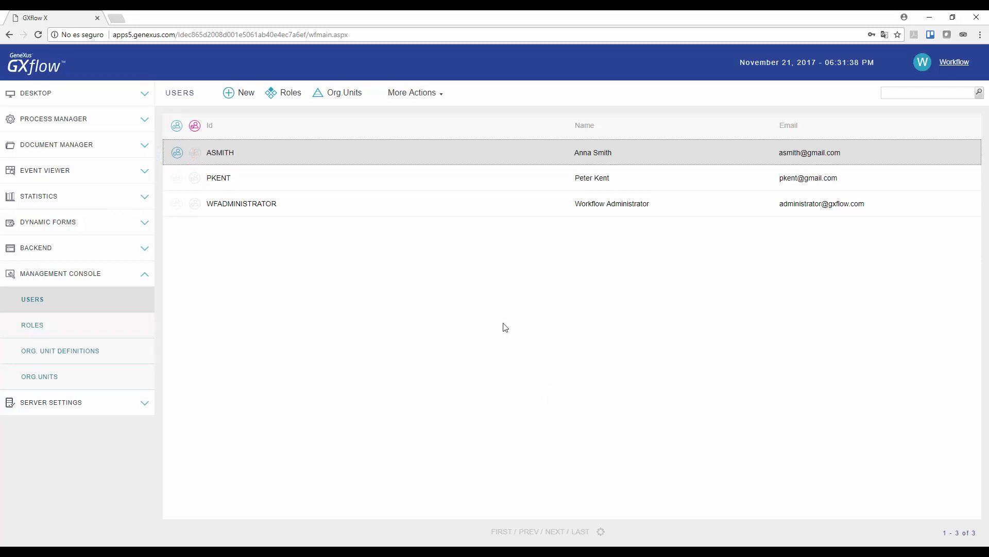
- Review the first user's out-of-office summary (11/21/17–11/23/17), then bring up the account options
left_click(433, 95)
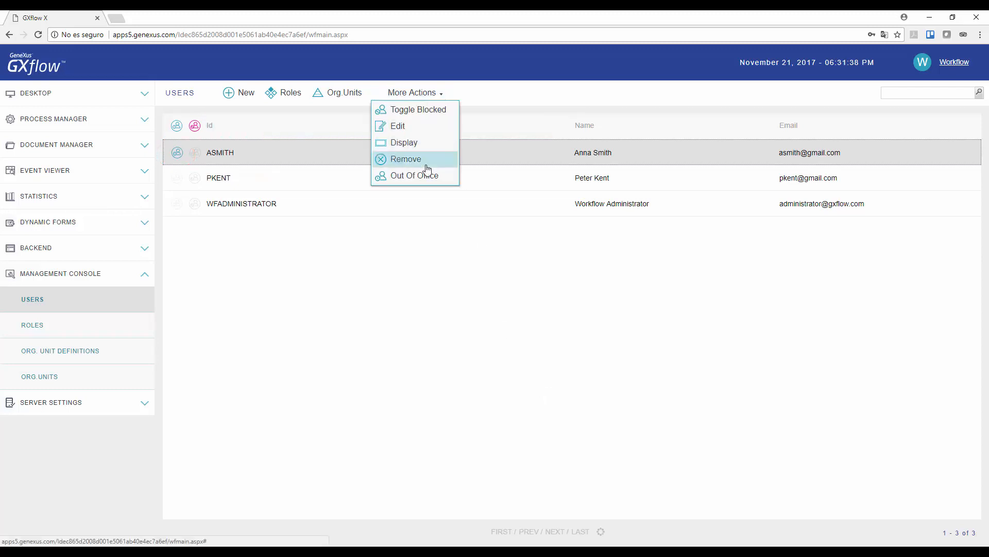
left_click(415, 175)
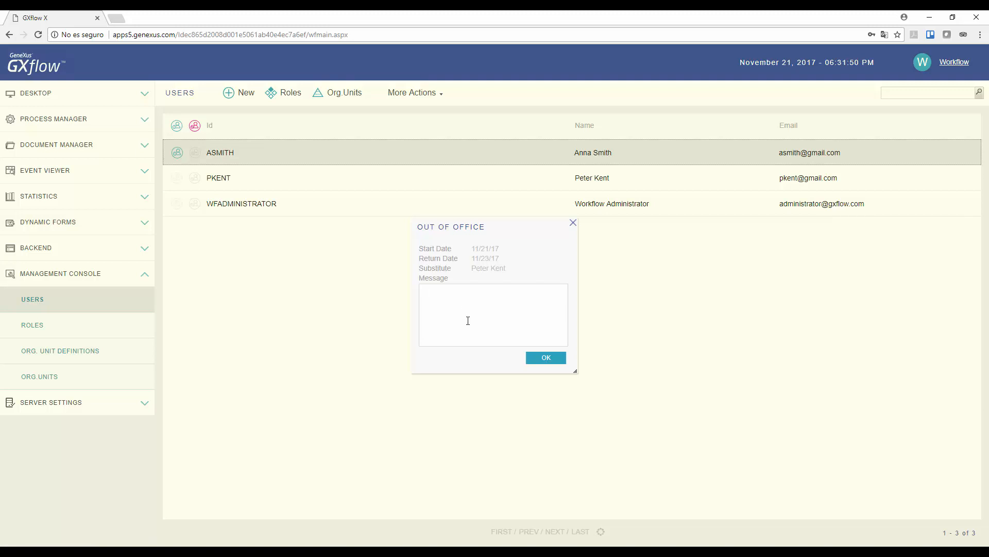
left_click(547, 358)
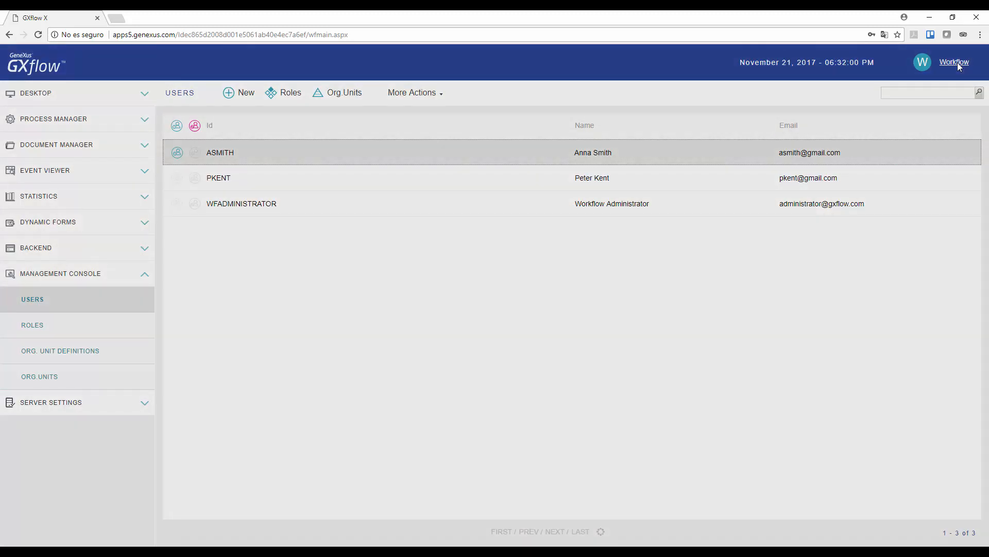
left_click(958, 63)
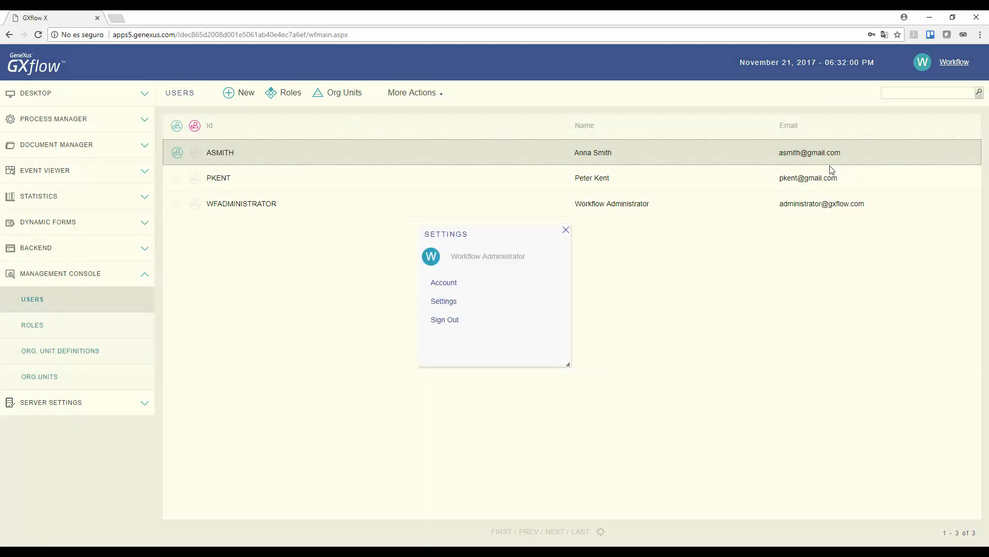
- Sign out of the administrator account and log in as the substitute user
left_click(452, 323)
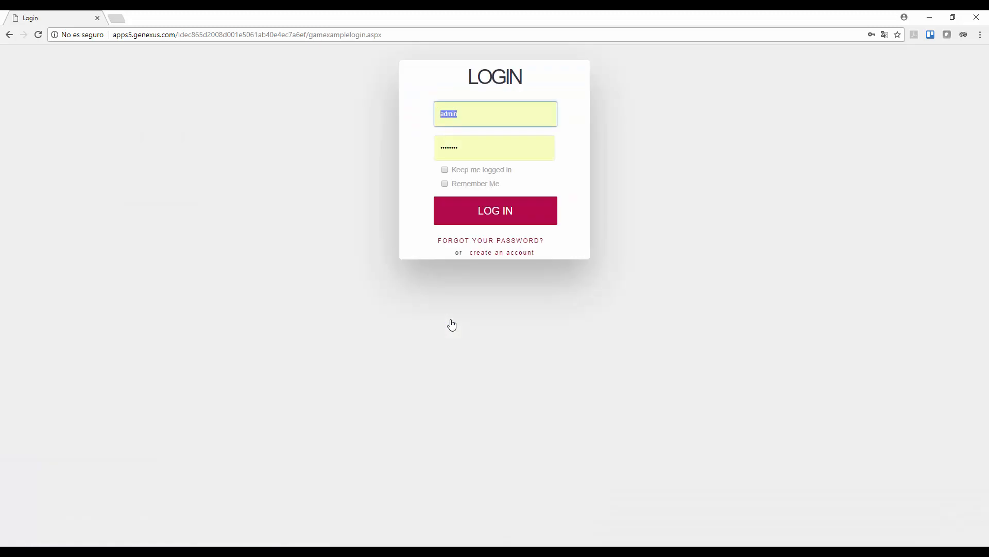
key("Tab")
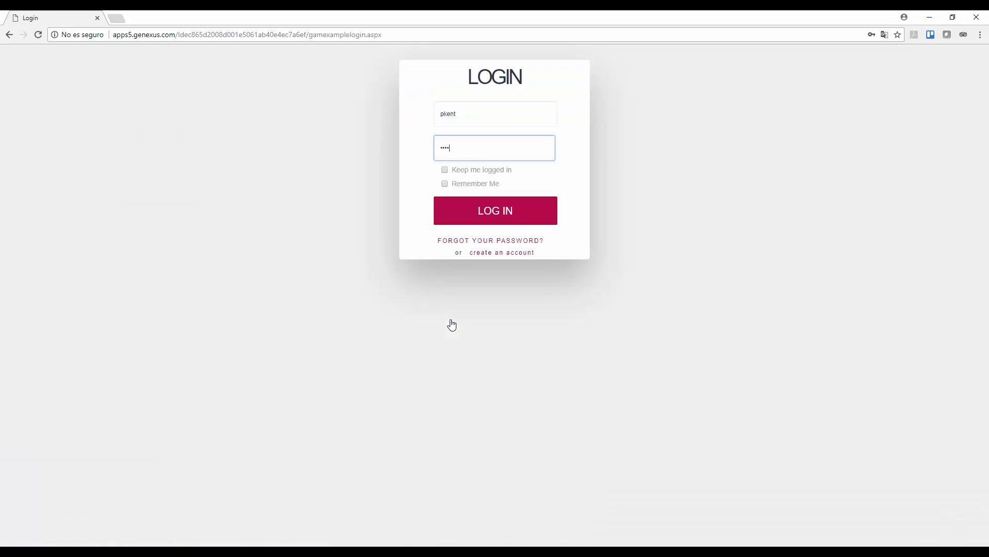
key("Return")
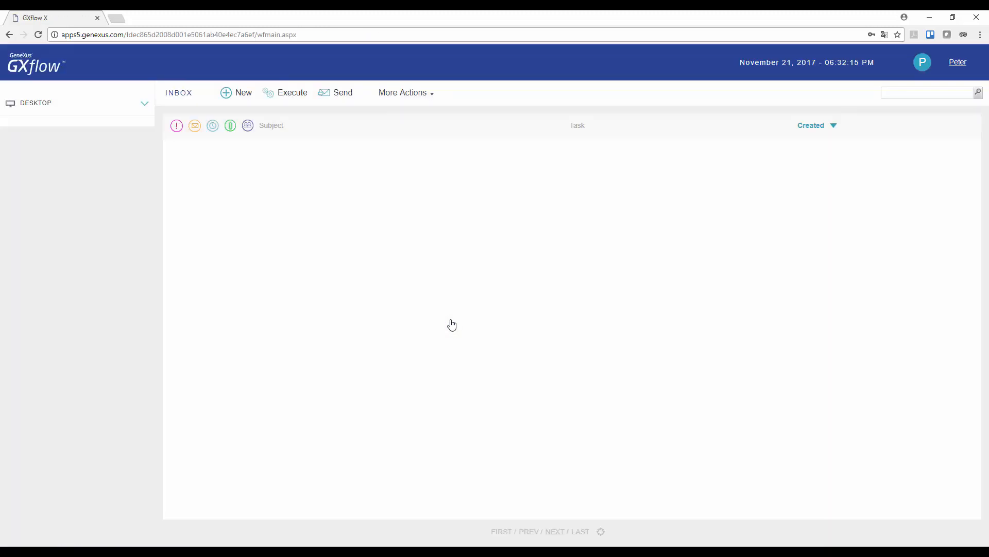
- Start a new Flight Ticket Reservation process
left_click(246, 101)
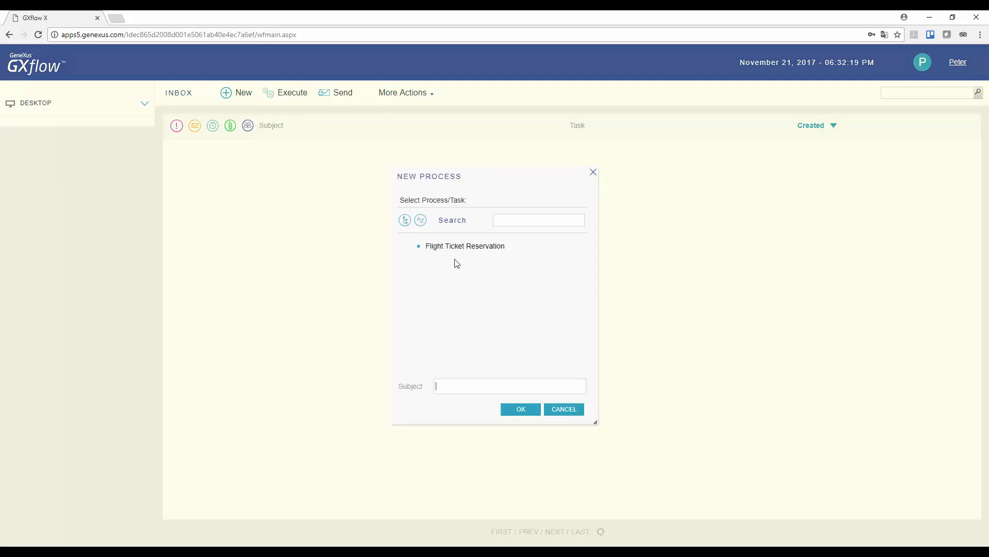
left_click(457, 248)
left_click(520, 412)
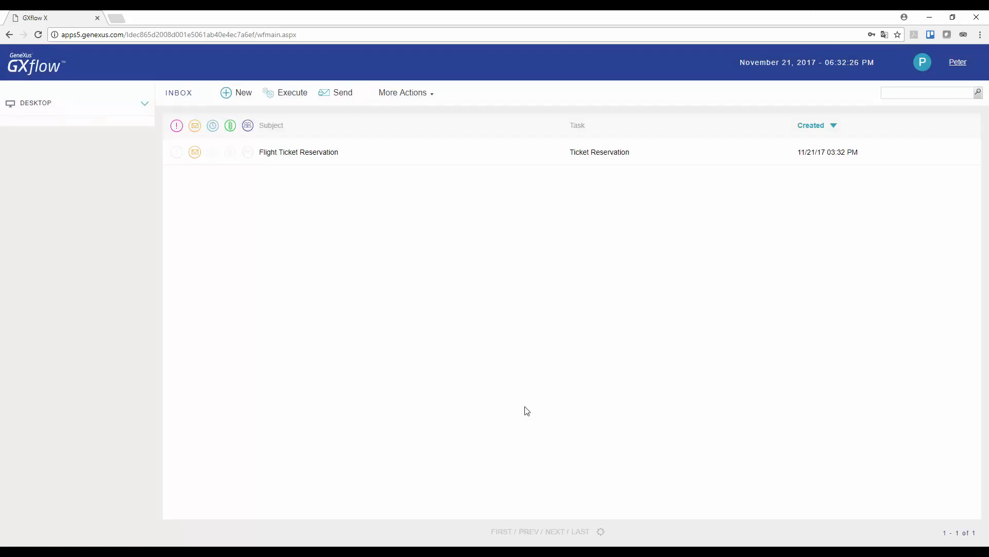
- Complete Ticket Reservation with Id 10 and date 11/21/17, then execute the Contact airlines task
left_click(316, 154)
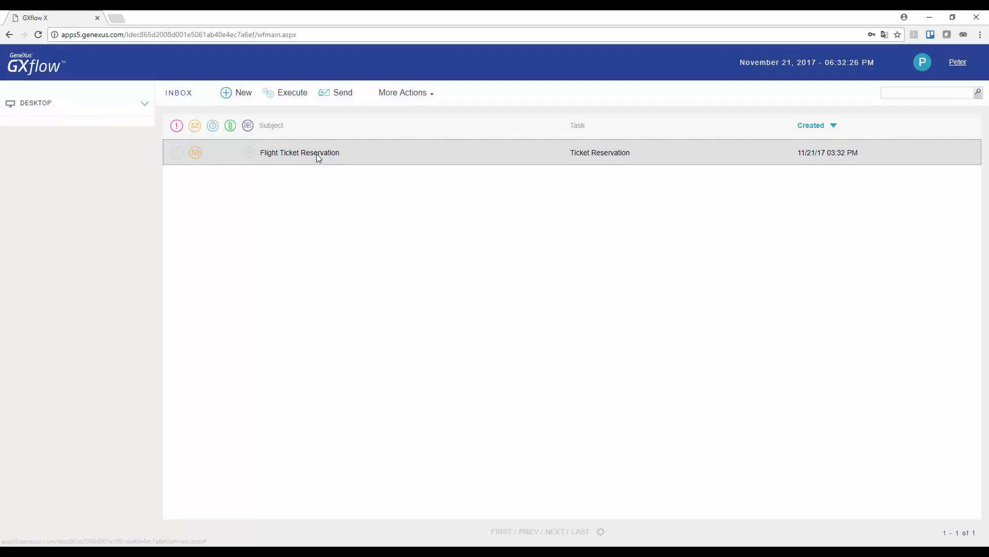
left_click(297, 100)
type("10")
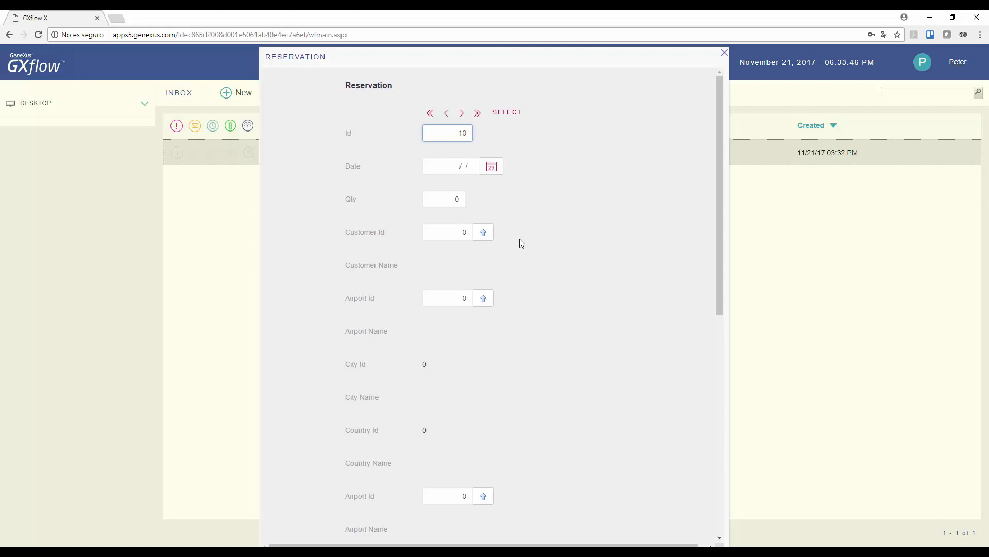
key("Tab")
left_click(491, 166)
left_click(472, 291)
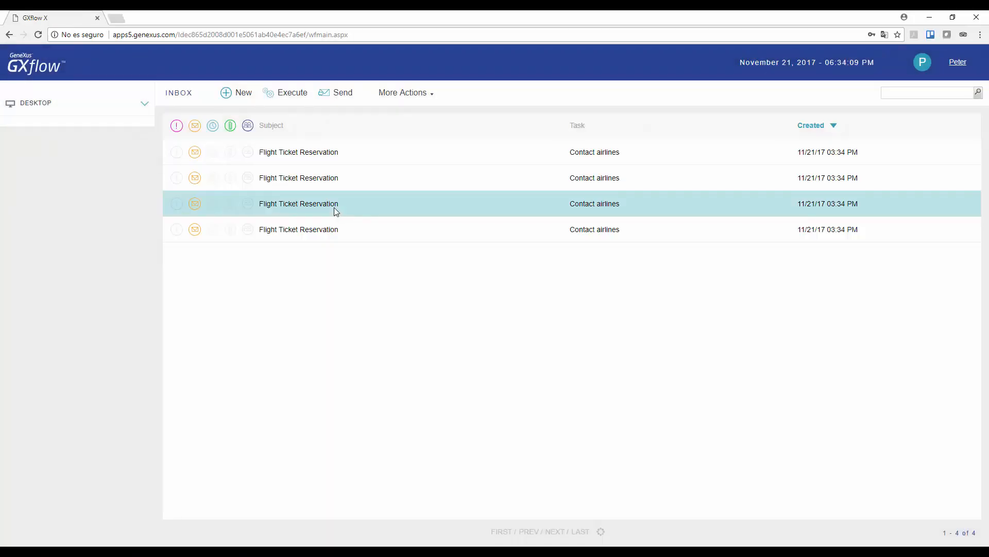
left_click(315, 156)
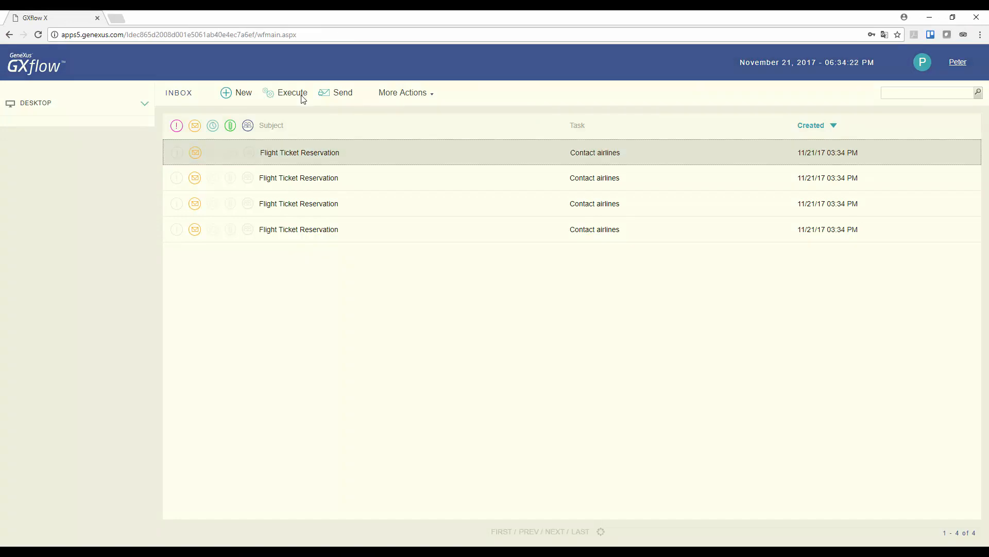
left_click(303, 99)
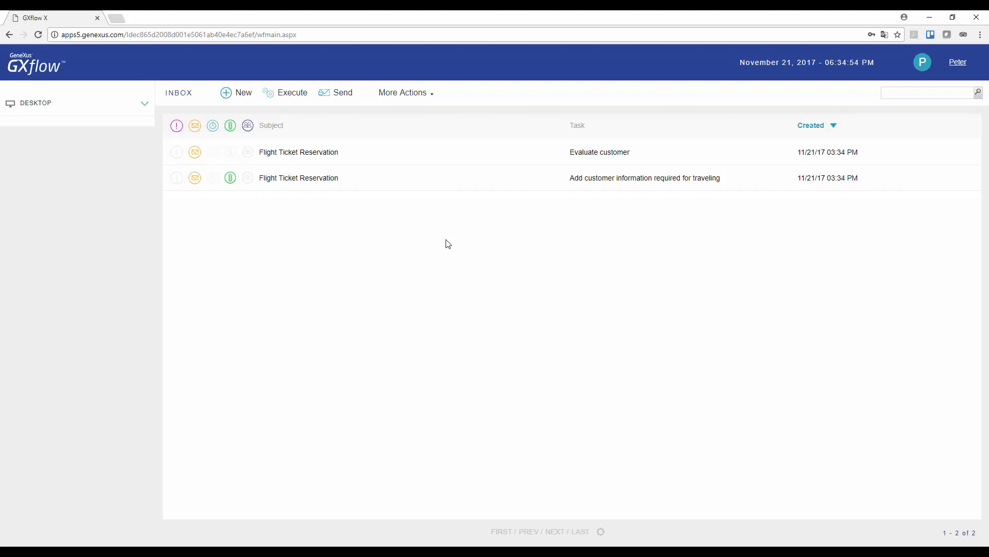
- Execute the Evaluate customer task and authorize reservation 10's customer financially
left_click(325, 157)
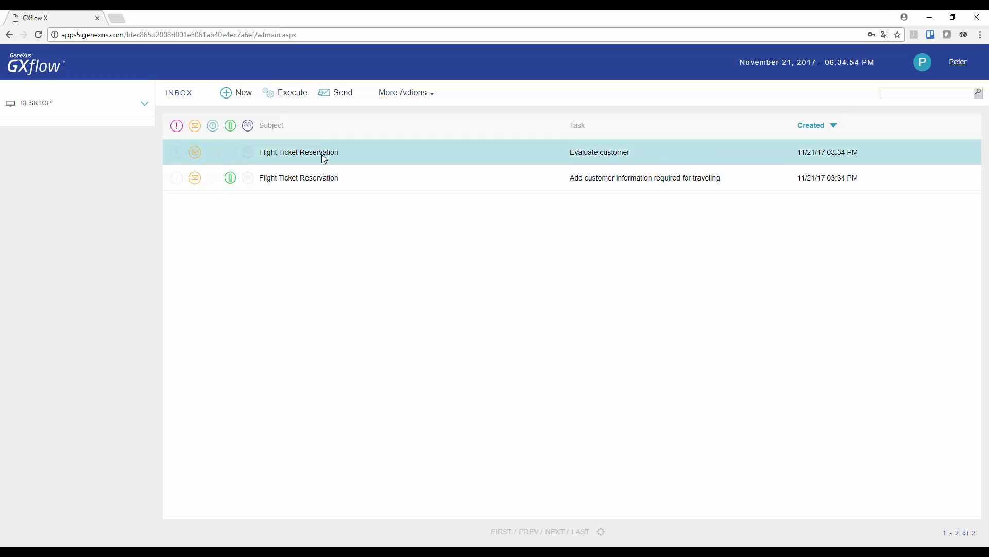
left_click(292, 93)
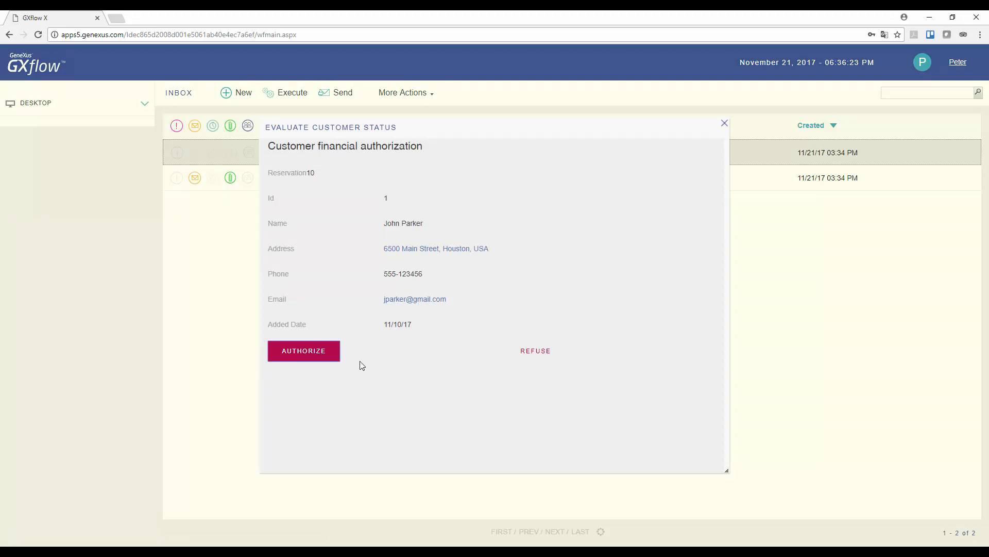
left_click(322, 356)
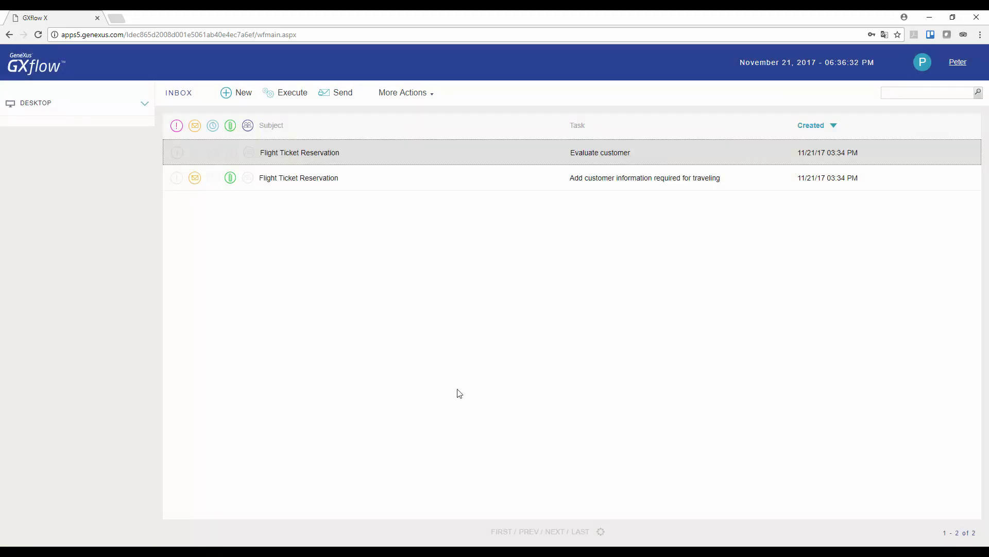